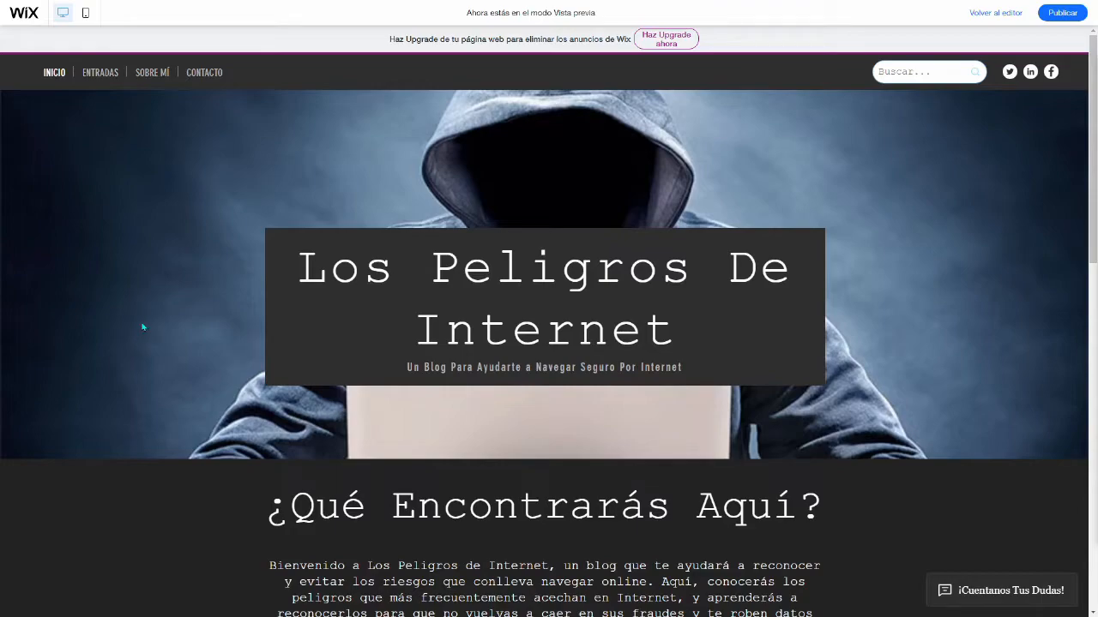
Step: Examine the home page banner of the site preview, with its title and tagline
scroll(210, 388, "down", 3)
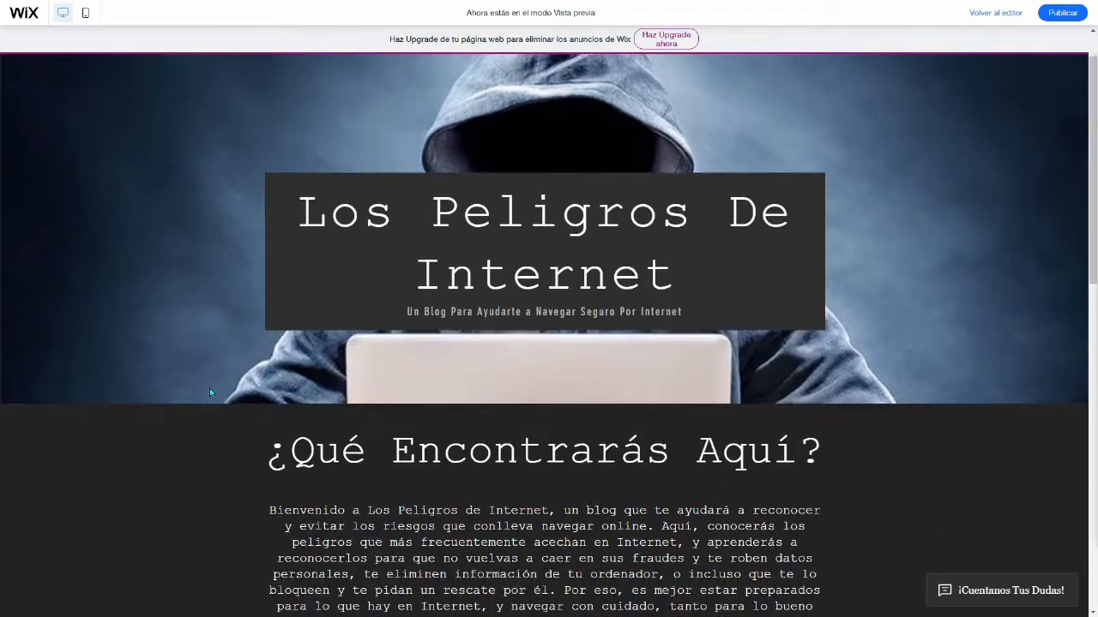
scroll(205, 385, "up", 3)
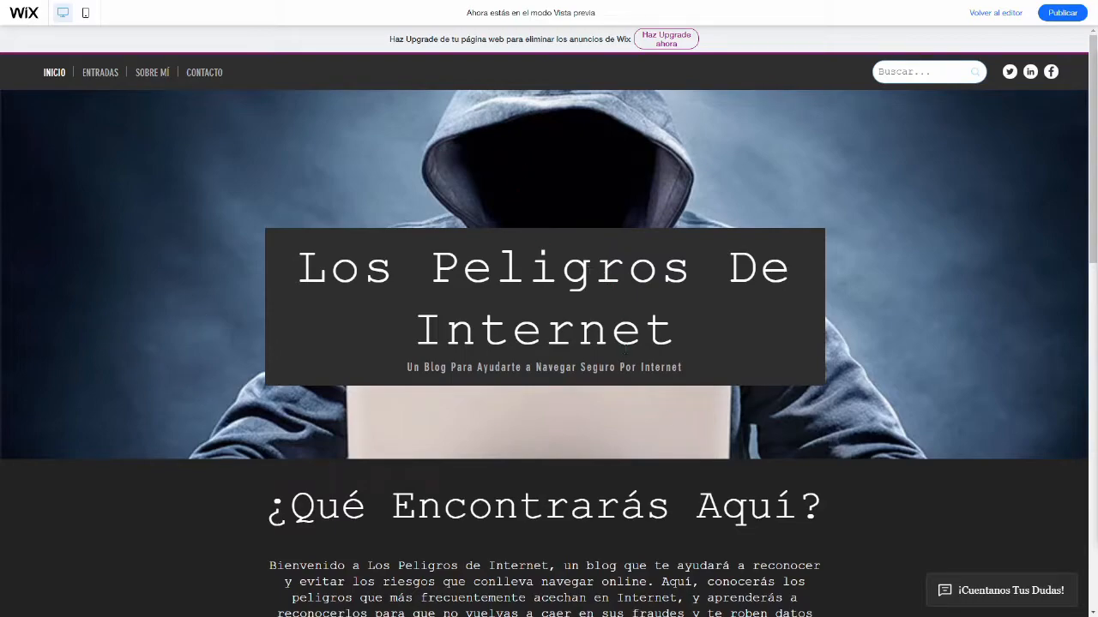
double_click(435, 368)
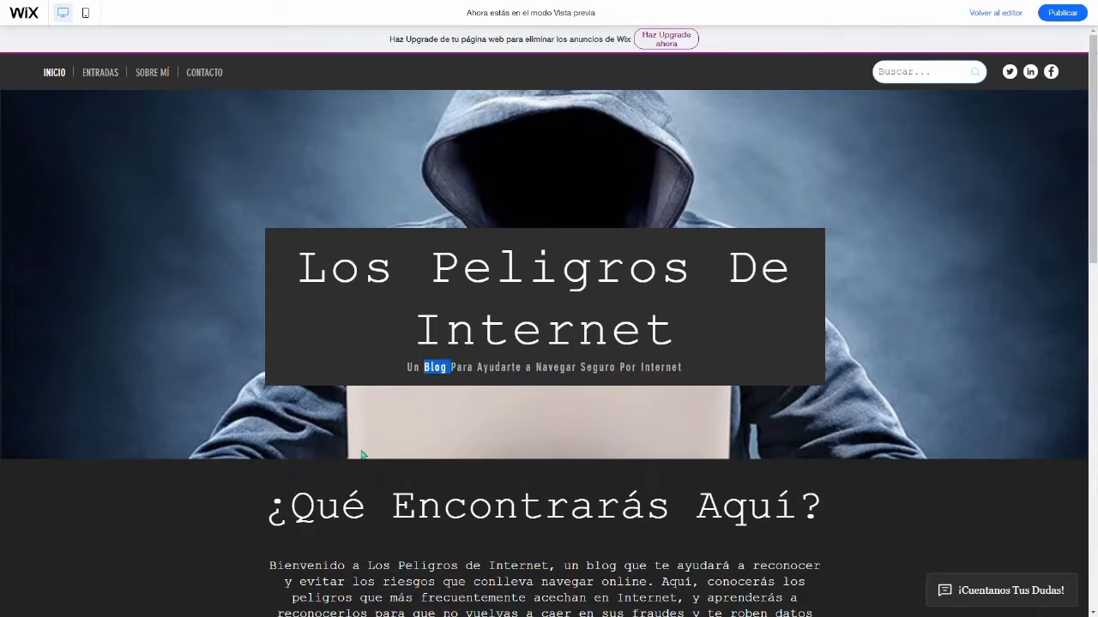
left_click(284, 374)
Step: Open the Entradas page, look over the list of posts, and return to the Inicio page
left_click(101, 73)
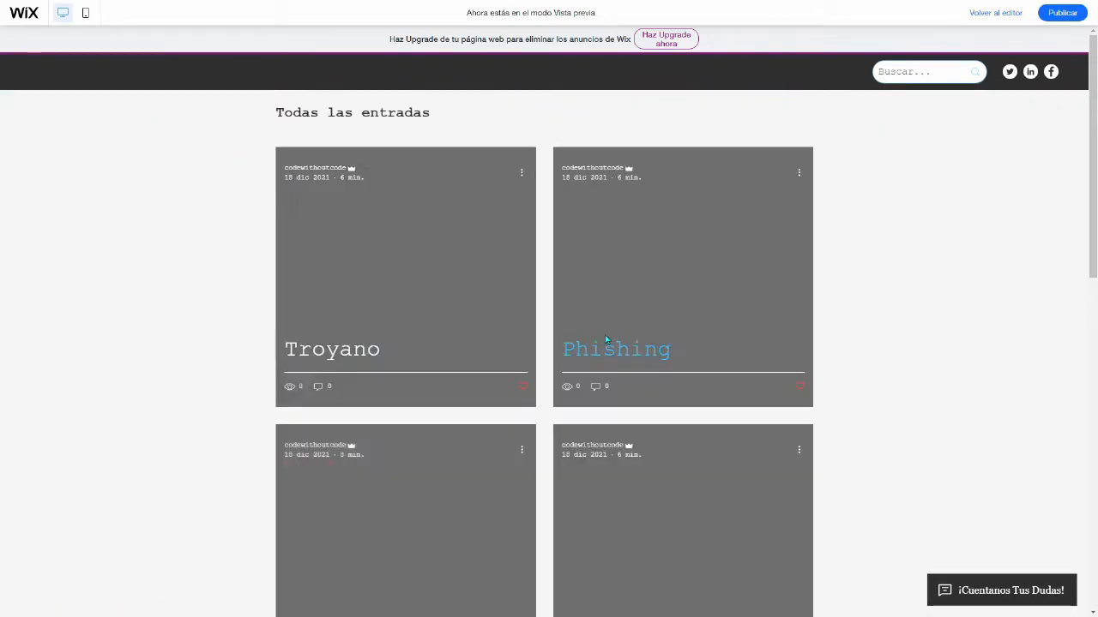
scroll(541, 323, "down", 3)
scroll(541, 323, "up", 3)
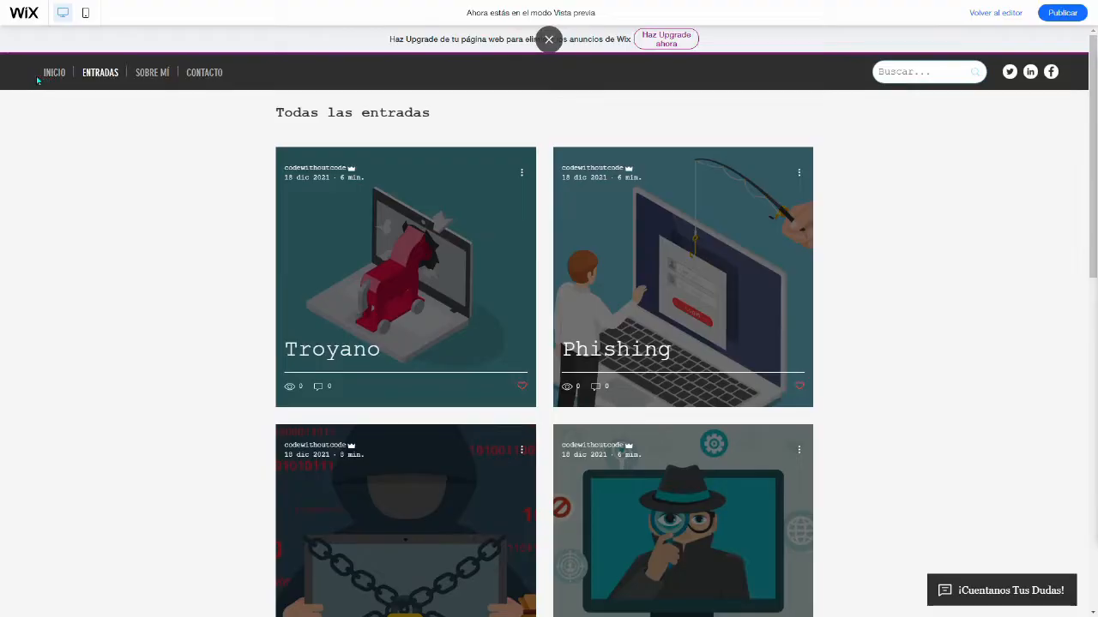
left_click(54, 72)
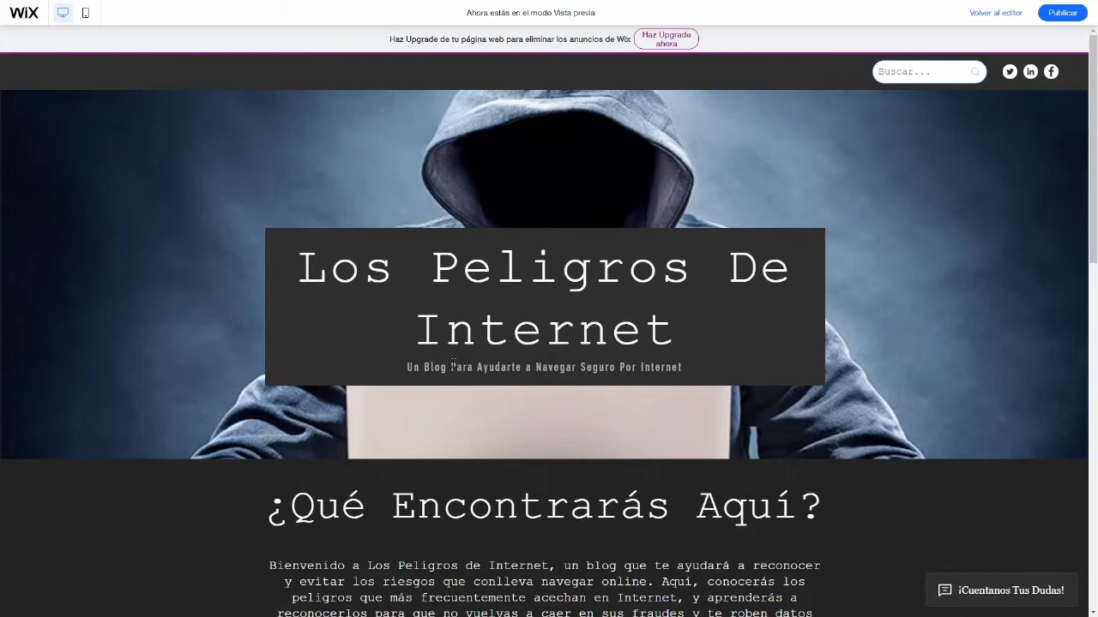
Step: Examine how the home page banner scrolls and what the "¿Qué Encontrarás Aquí?" section offers
scroll(492, 506, "down", 2)
scroll(448, 439, "up", 2)
scroll(201, 213, "down", 1)
scroll(200, 215, "up", 1)
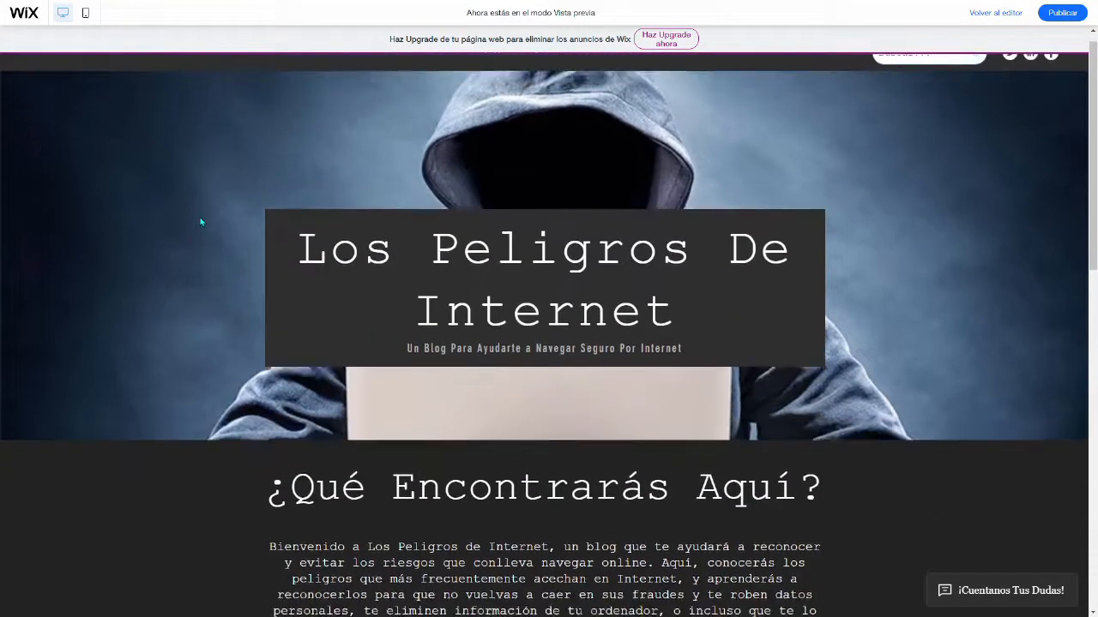
scroll(192, 239, "down", 1)
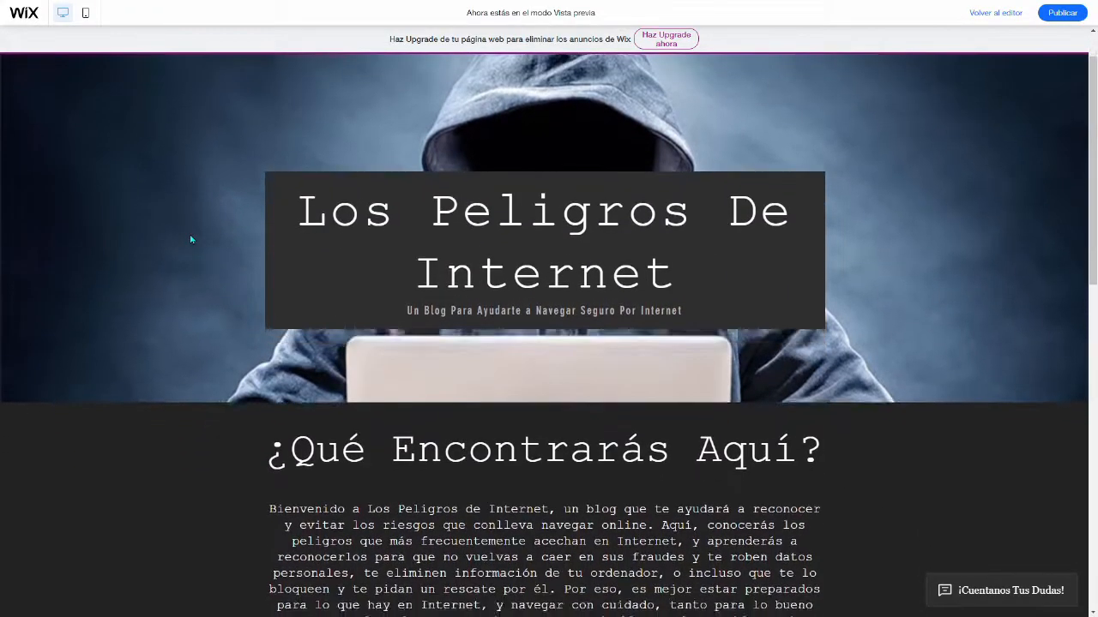
scroll(191, 239, "up", 1)
scroll(191, 239, "down", 4)
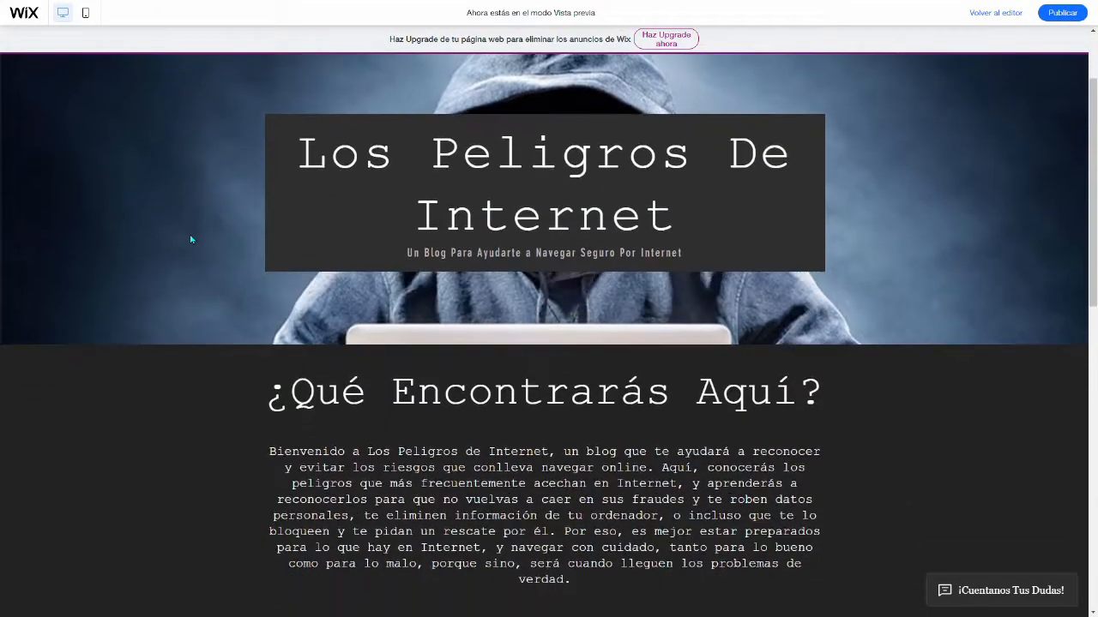
scroll(191, 239, "up", 4)
scroll(191, 239, "down", 1)
scroll(191, 239, "up", 1)
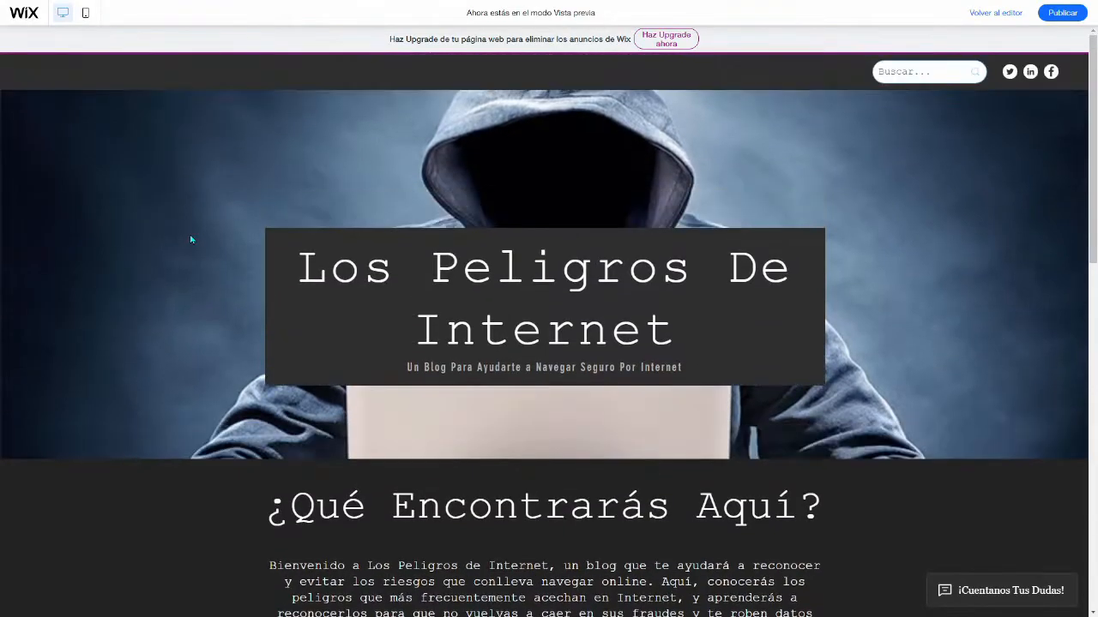
scroll(202, 268, "down", 5)
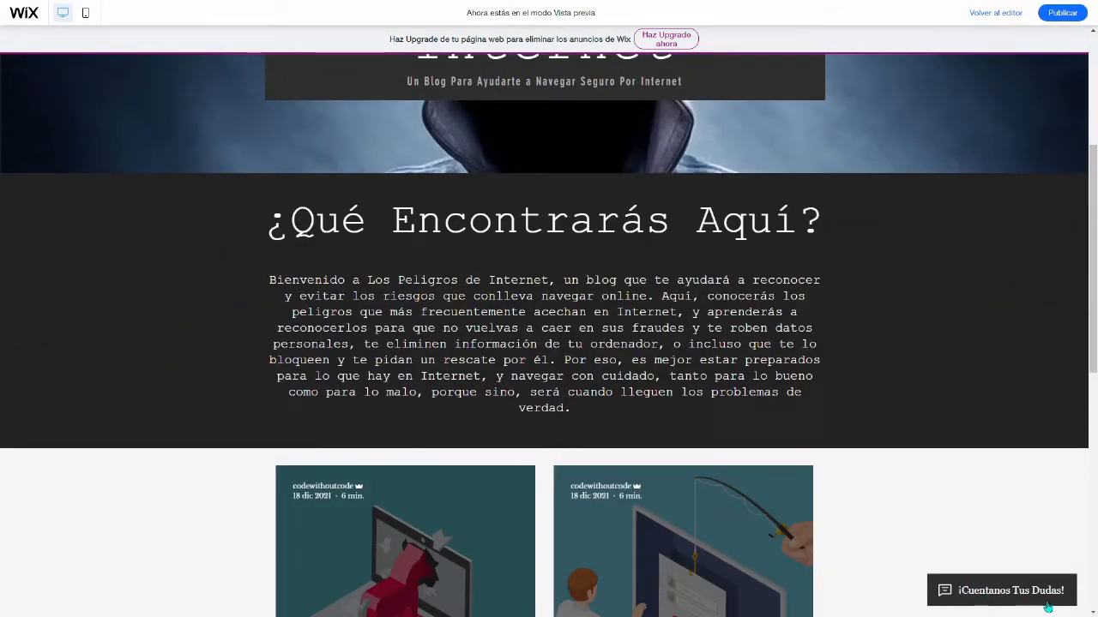
Step: Send the message "hola" through the site's "¡Cuentanos Tus Dudas!" chat, check the conversation, and close the chat
left_click(995, 596)
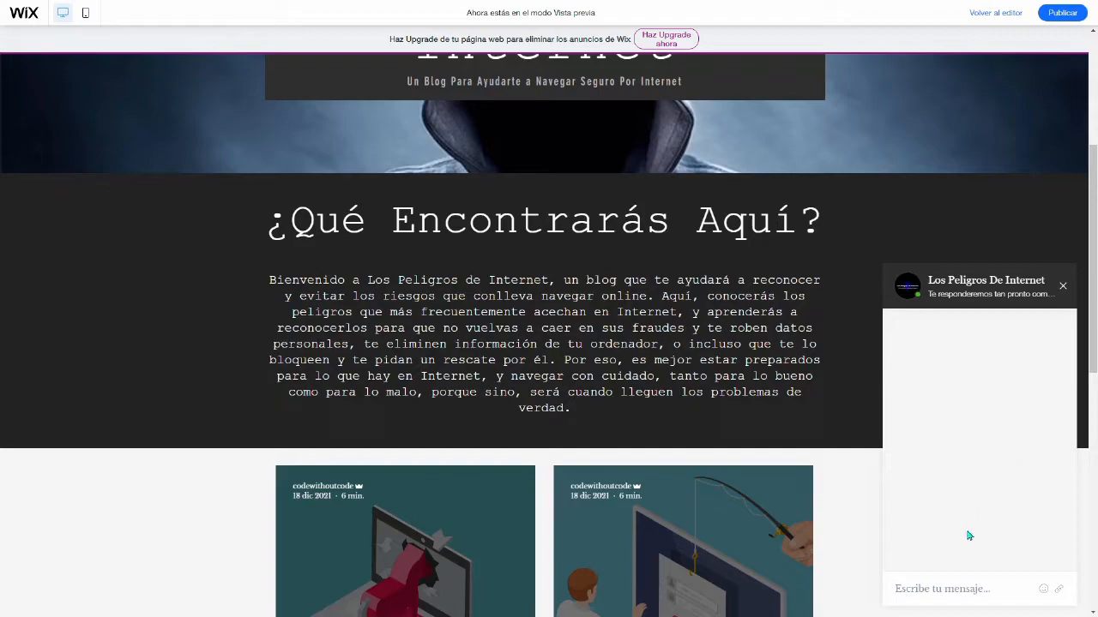
type("hola")
key("Return")
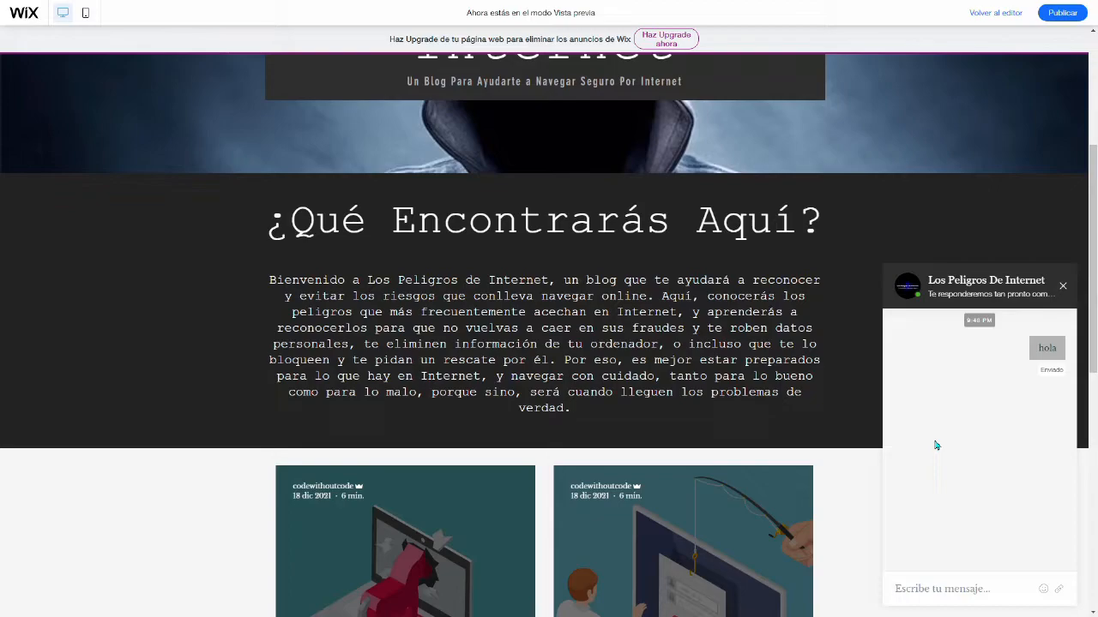
left_click(1063, 285)
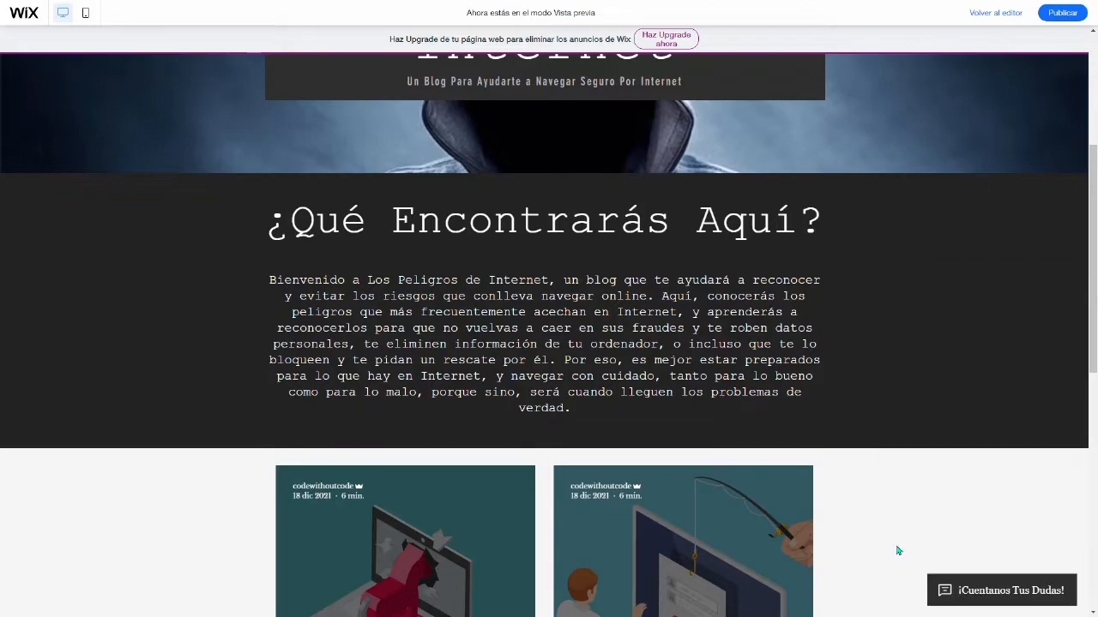
left_click(957, 586)
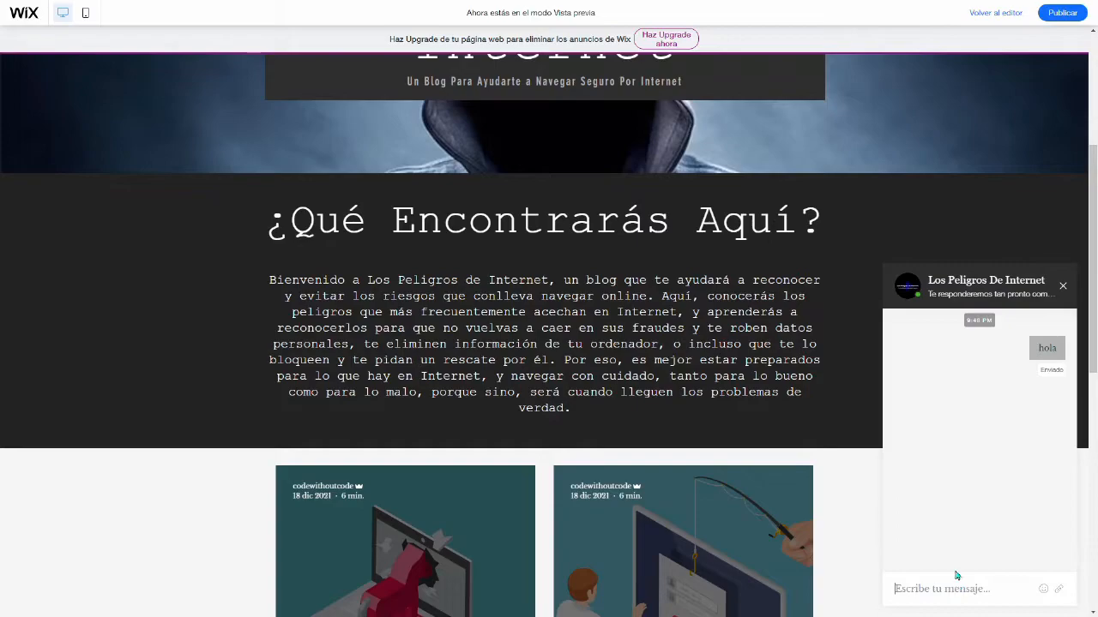
left_click(1063, 288)
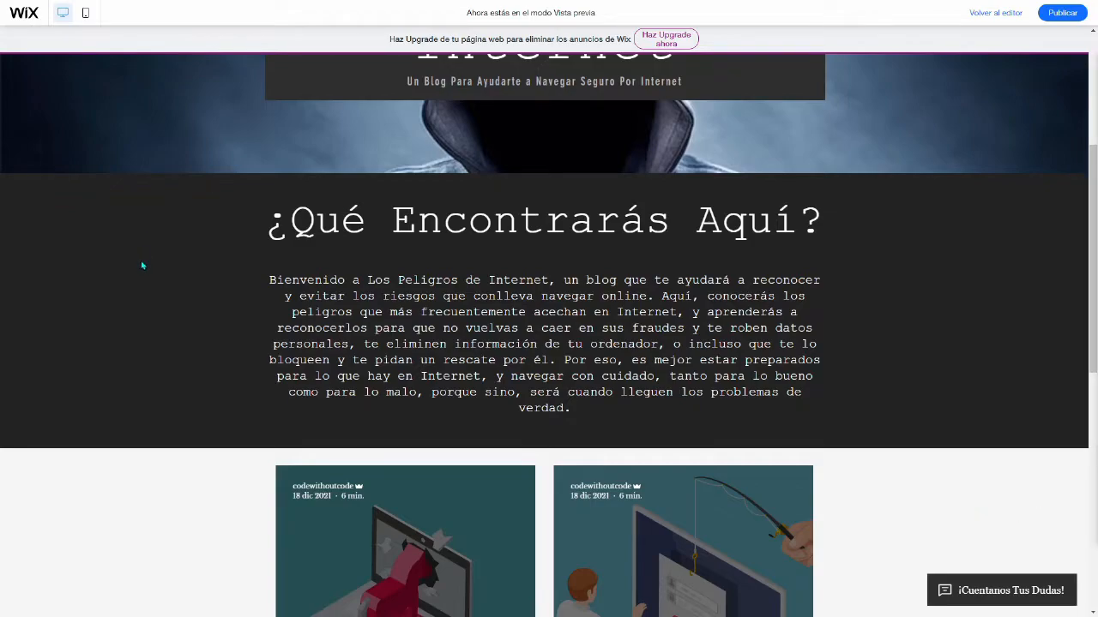
Step: Subscribe to the community through the footer form using the contact e-mail address
scroll(142, 251, "down", 7)
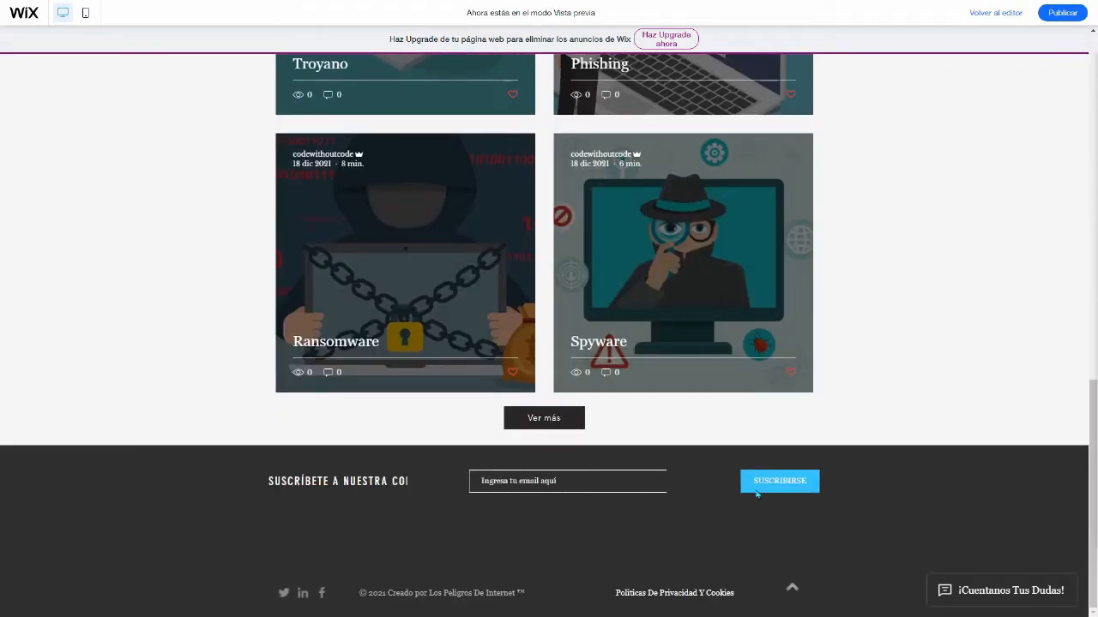
left_click(521, 481)
left_click(524, 509)
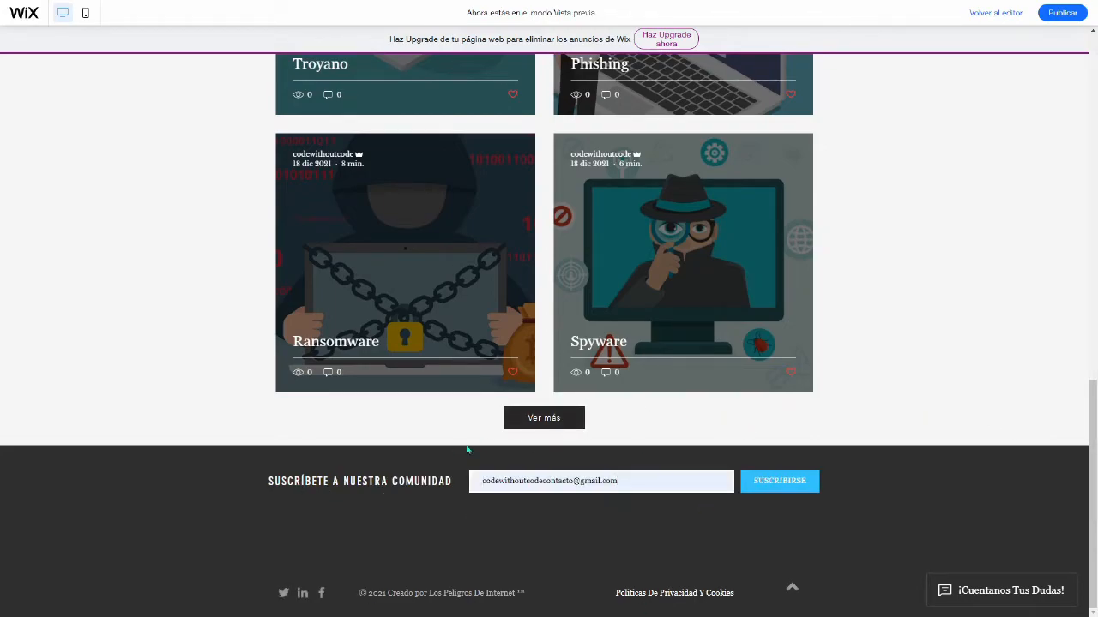
left_click(763, 486)
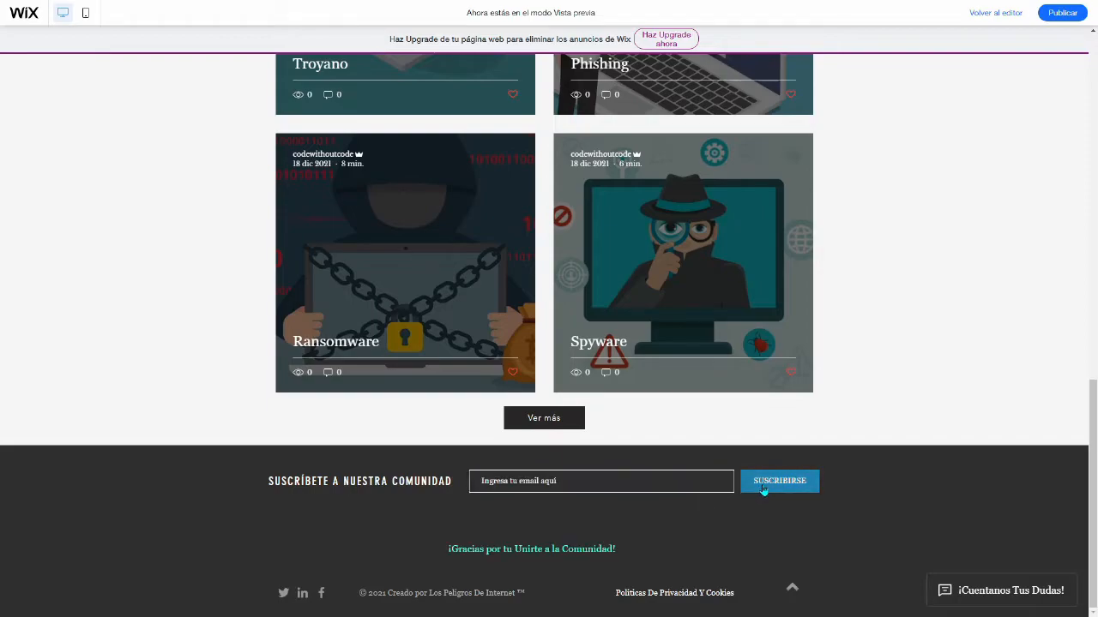
left_click_drag(606, 549, 611, 549)
left_click(614, 549)
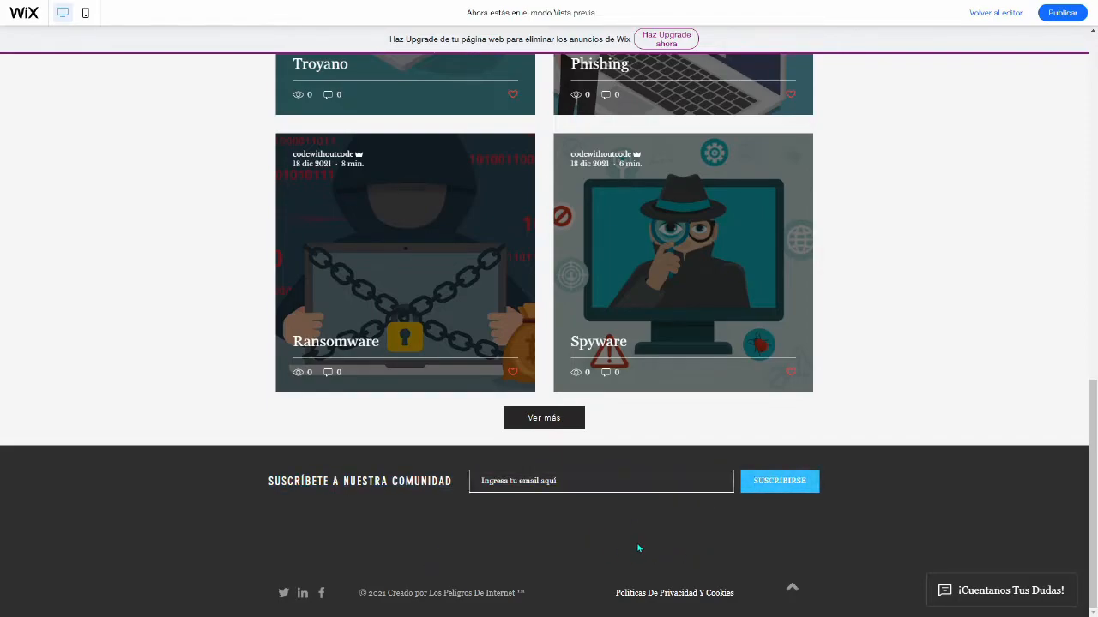
Step: Check the "Políticas De Privacidad Y Cookies" link in the site footer
scroll(633, 549, "up", 4)
scroll(632, 547, "down", 4)
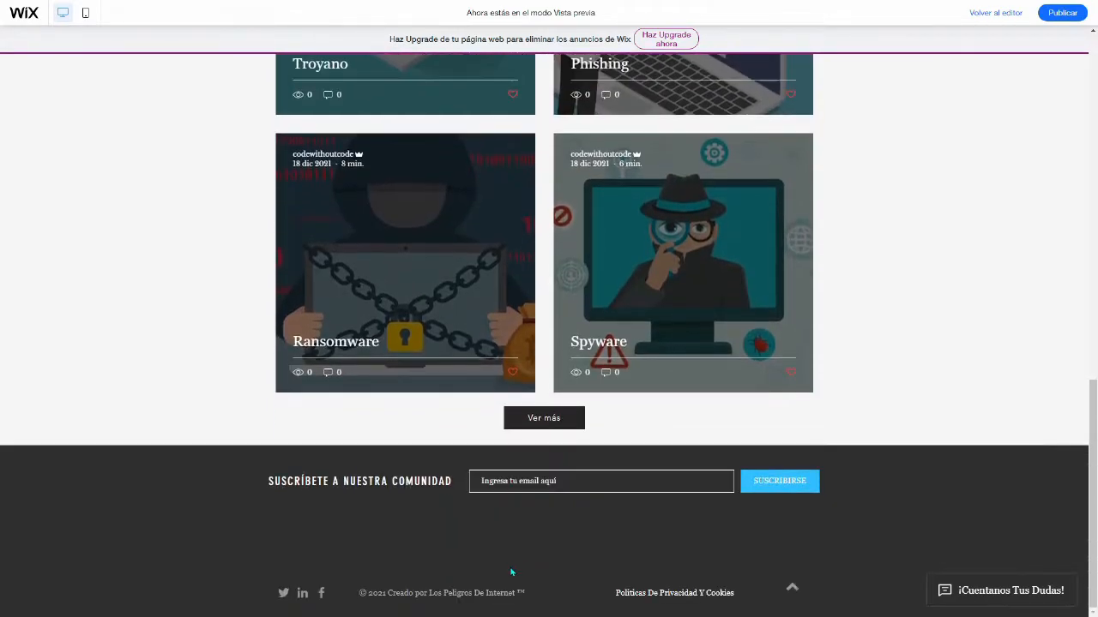
left_click(658, 593)
left_click_drag(633, 599, 759, 605)
left_click(738, 553)
Step: Open the Sobre mí page and read its welcome text and contact section
key("F11")
scroll(290, 333, "up", 15)
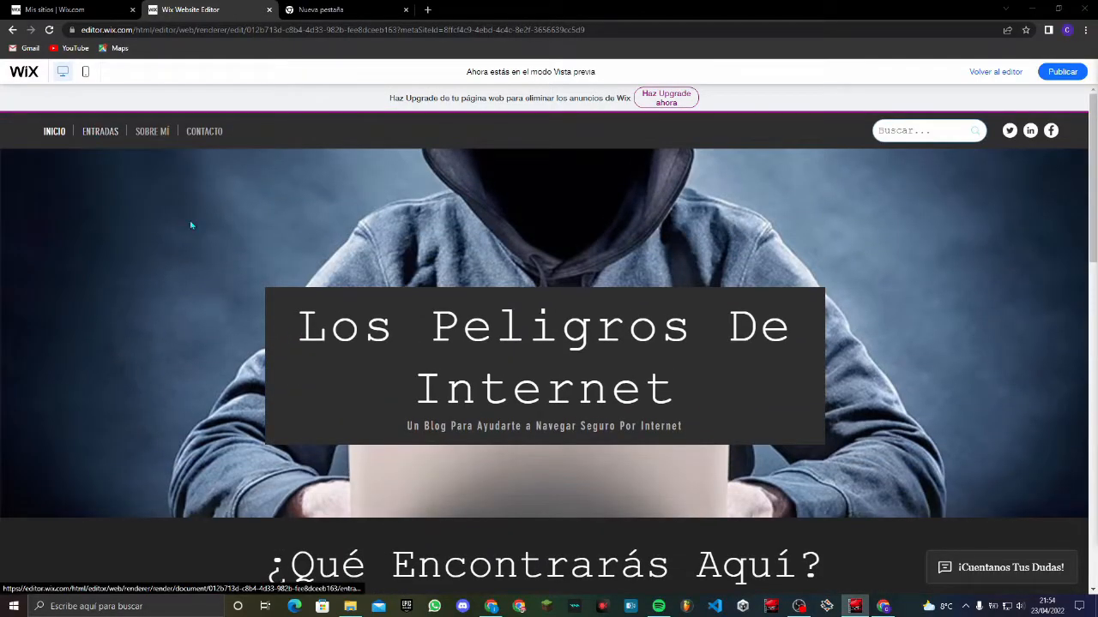
left_click(153, 131)
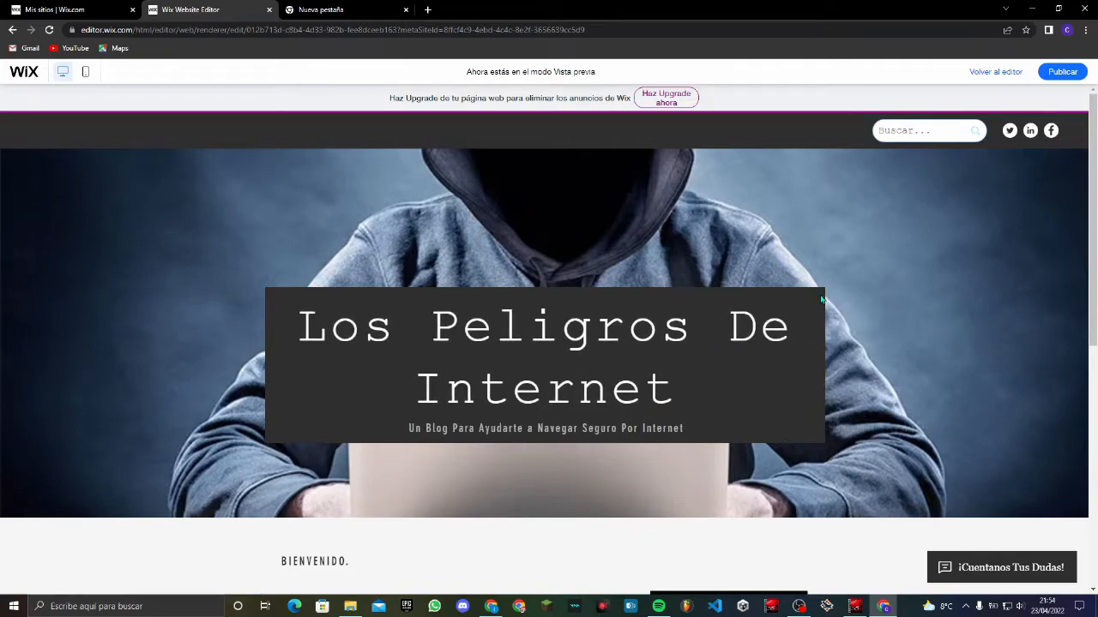
scroll(507, 337, "down", 3)
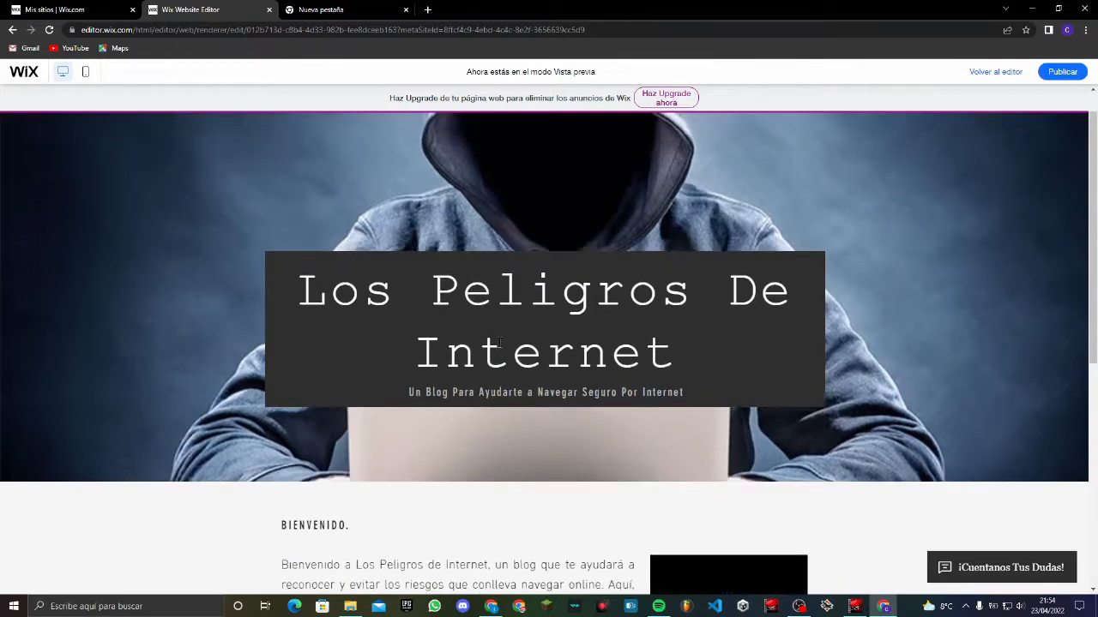
scroll(459, 371, "down", 2)
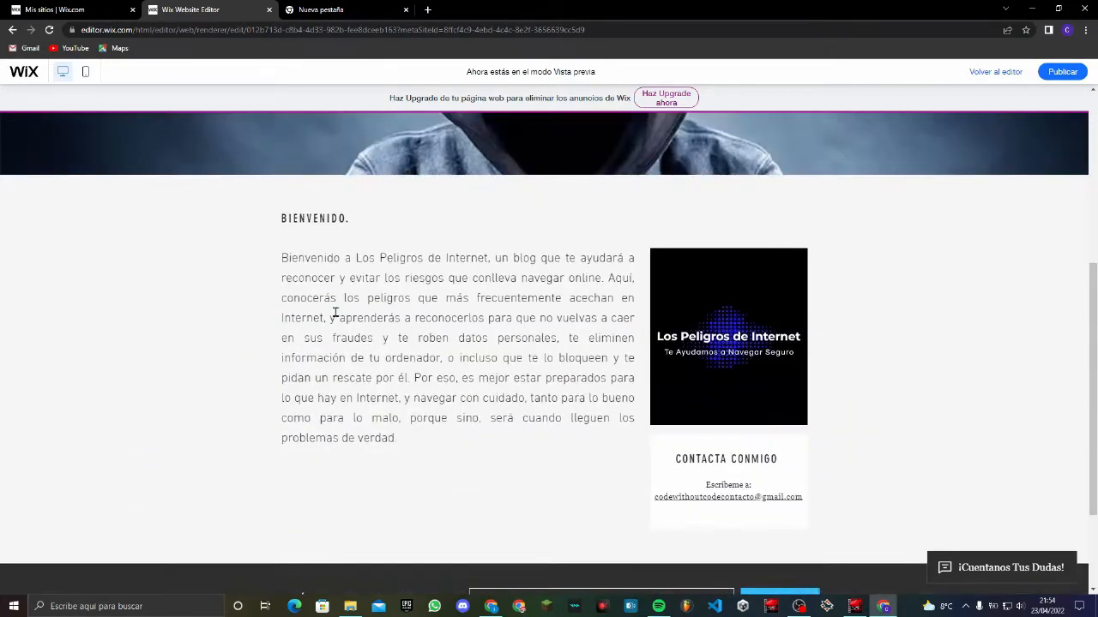
left_click_drag(280, 256, 459, 399)
left_click(524, 460)
scroll(426, 457, "down", 1)
scroll(426, 457, "up", 1)
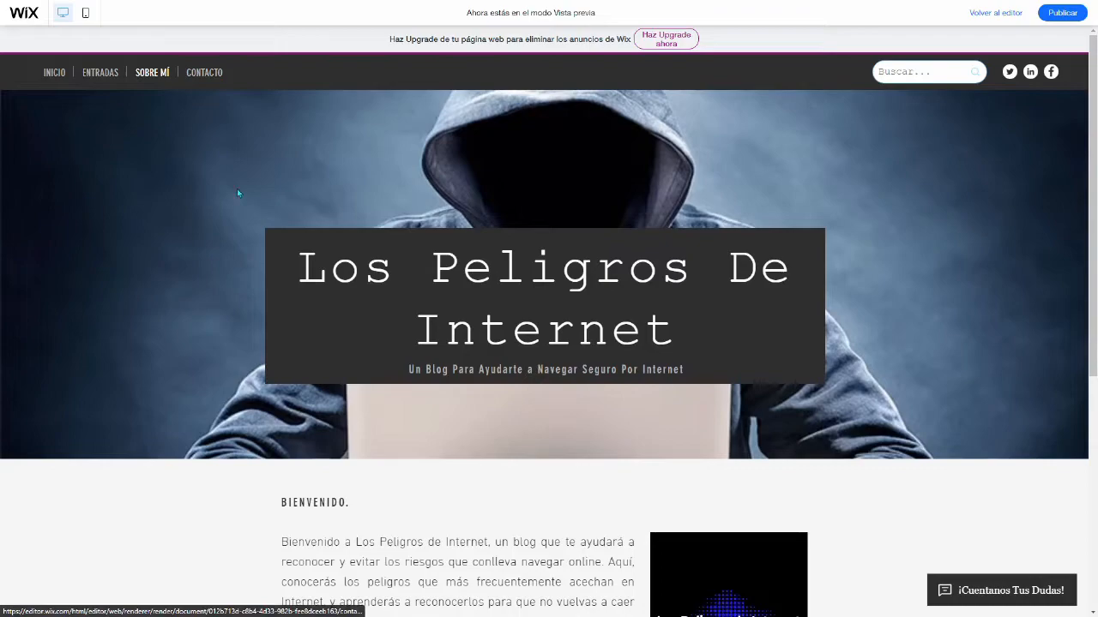
Step: Open the Contacto page and review its phone, e-mail, social network details and contact form
left_click(205, 72)
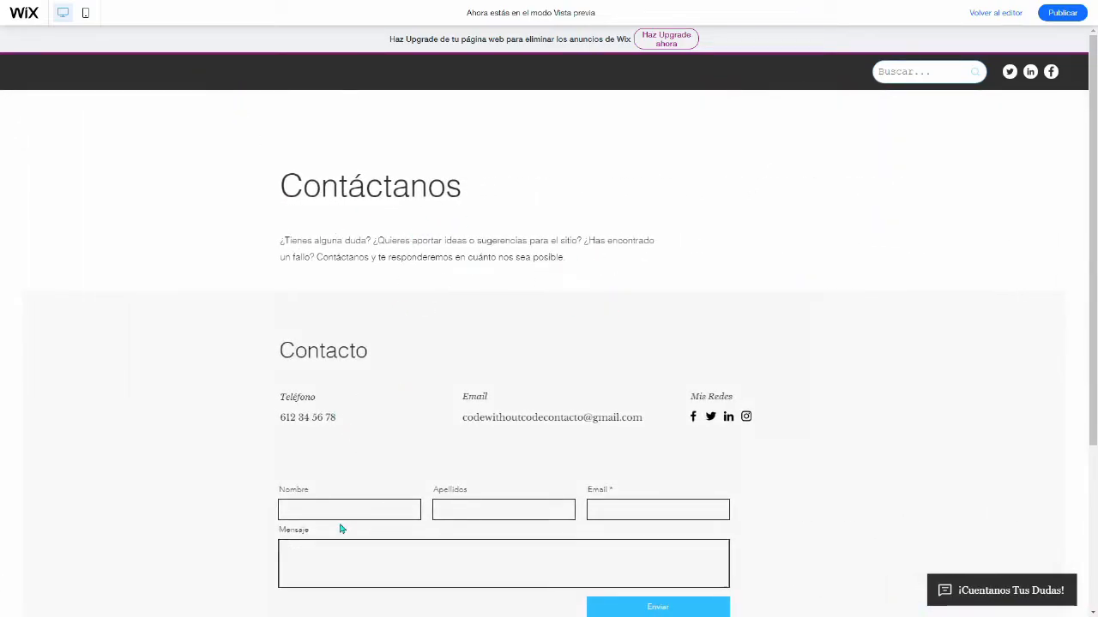
scroll(377, 529, "down", 1)
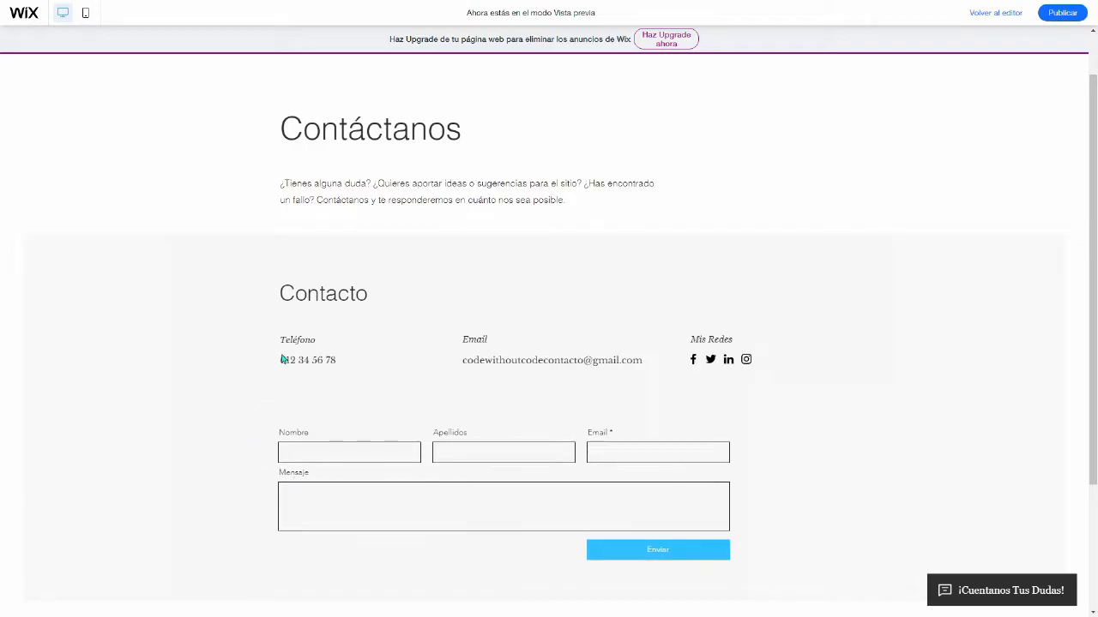
left_click_drag(282, 358, 331, 360)
left_click_drag(507, 360, 686, 364)
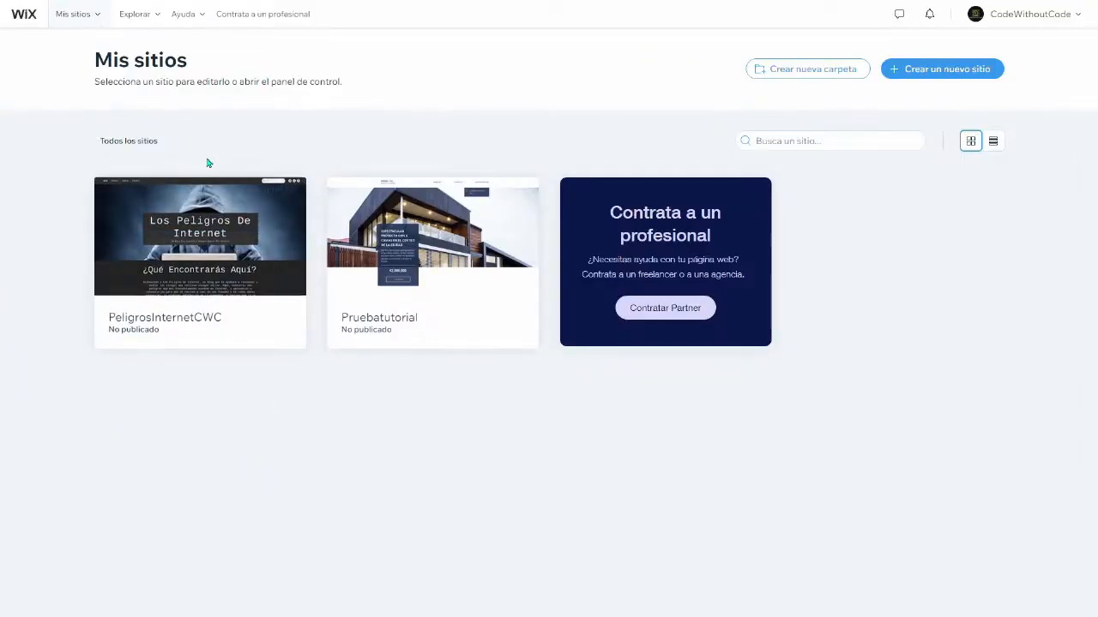
Step: Start creating a new site from the Mis sitios page and review the suggested website types
mouse_move(173, 331)
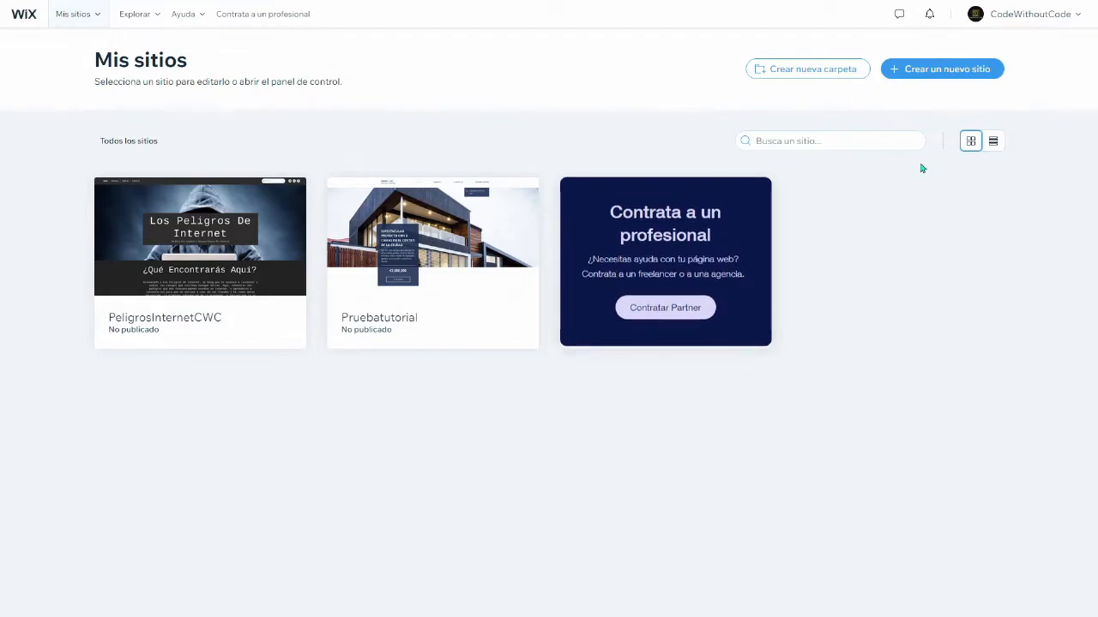
left_click(937, 79)
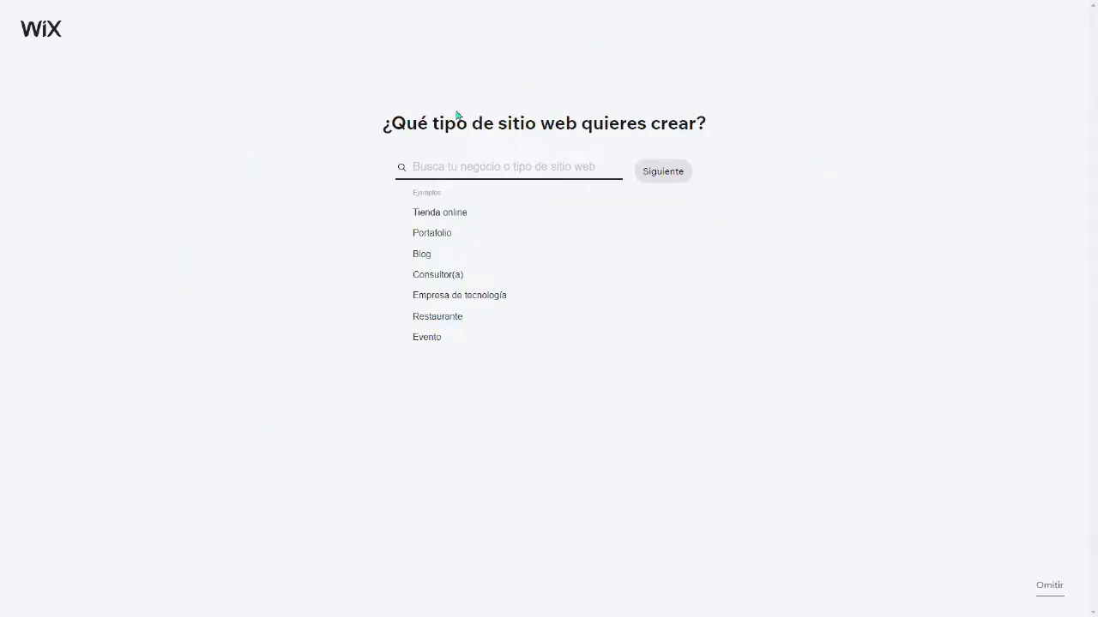
left_click_drag(390, 126, 696, 126)
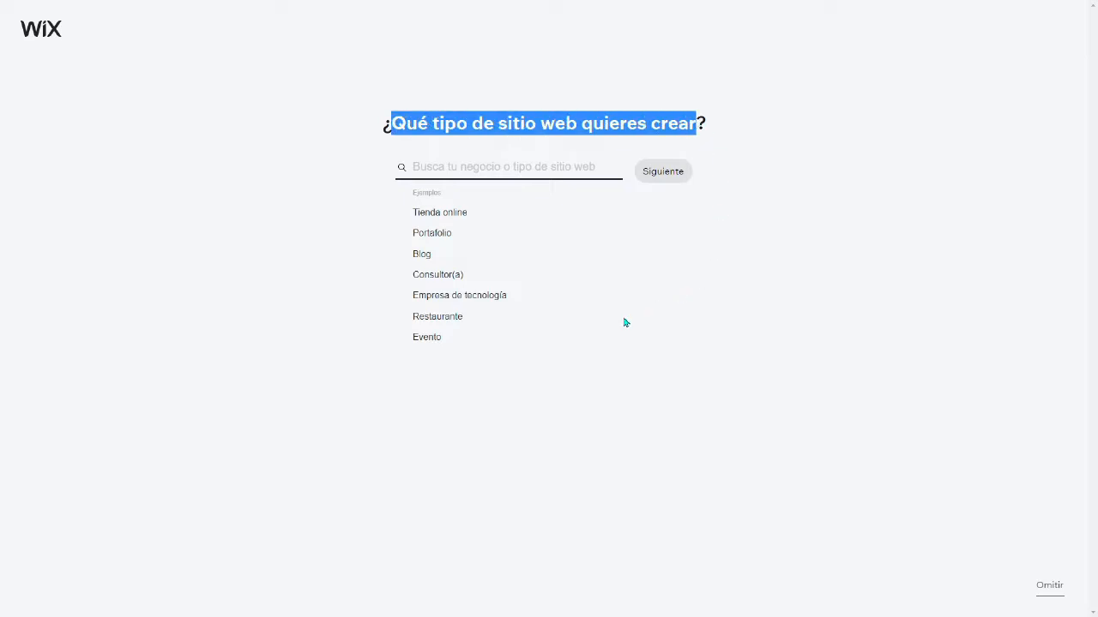
left_click(561, 385)
left_click_drag(411, 212, 482, 216)
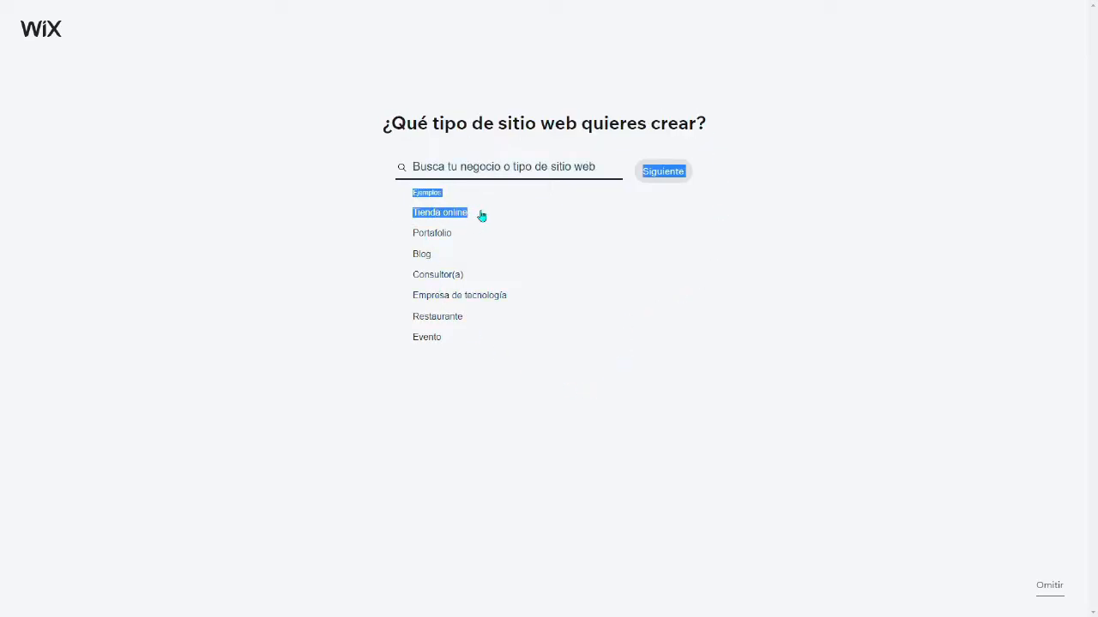
left_click(291, 219)
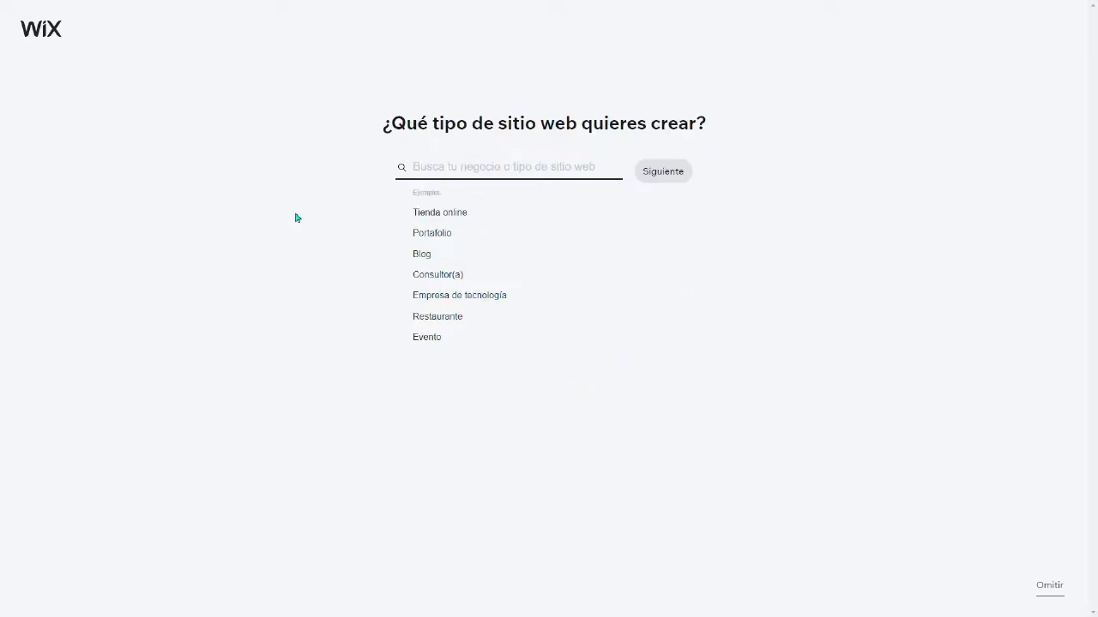
Step: Choose Tienda online as the website type and opt to build the site with the Editor from a template
left_click(439, 214)
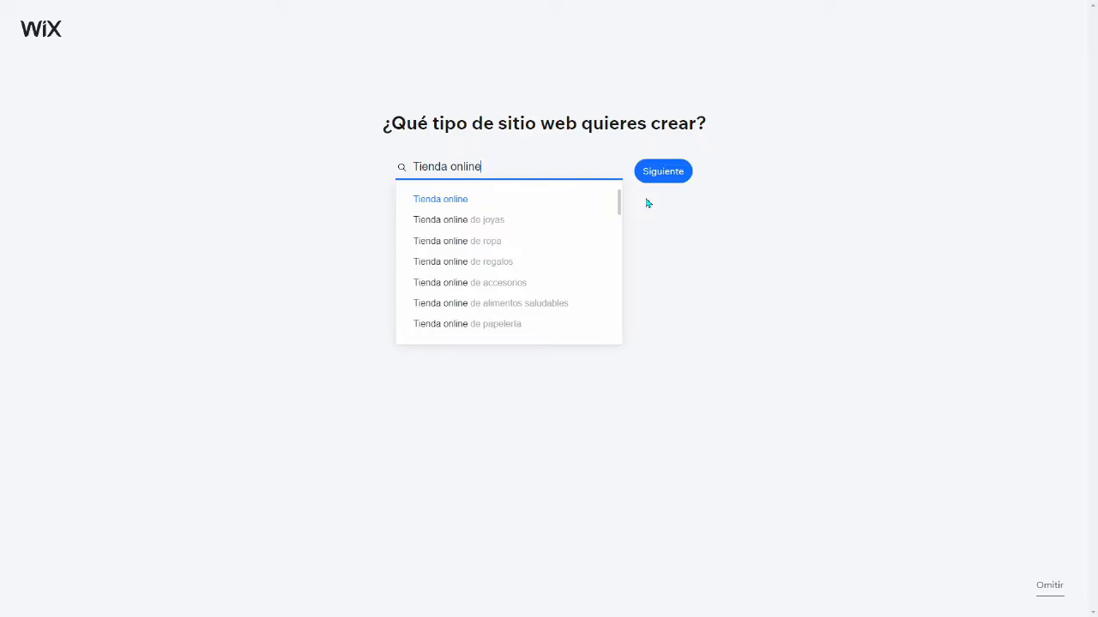
left_click(660, 174)
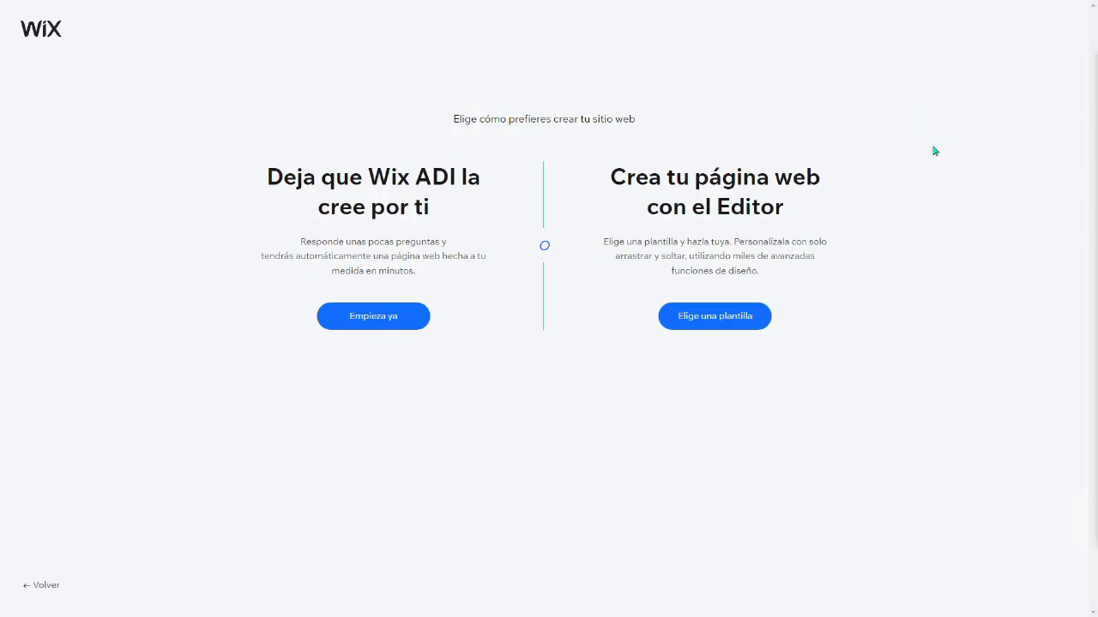
left_click_drag(267, 177, 428, 204)
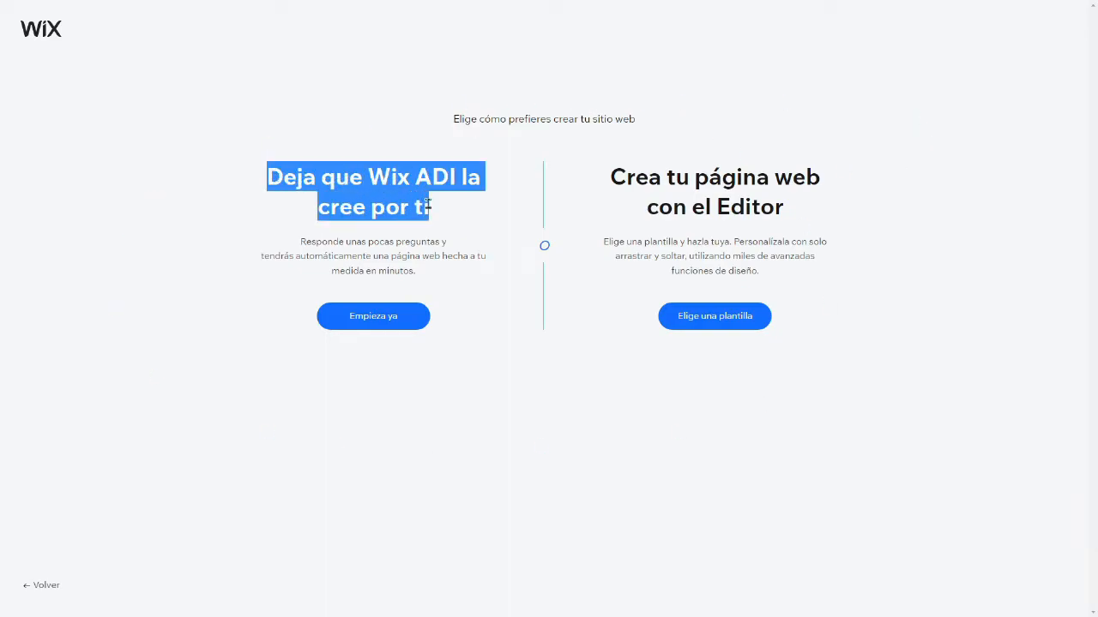
left_click_drag(611, 177, 793, 198)
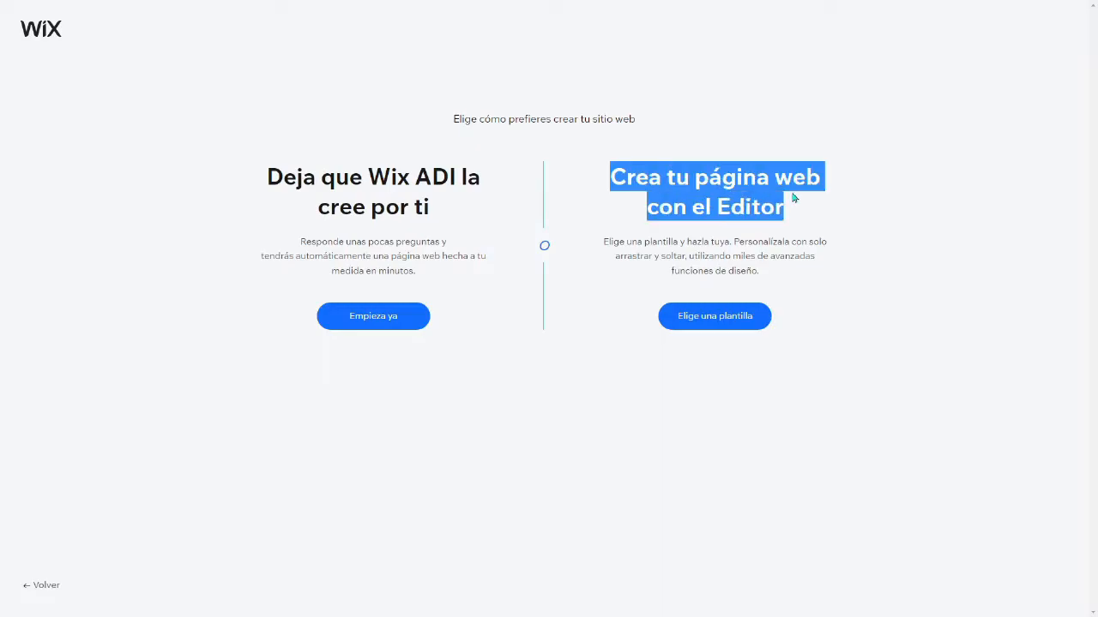
left_click(538, 381)
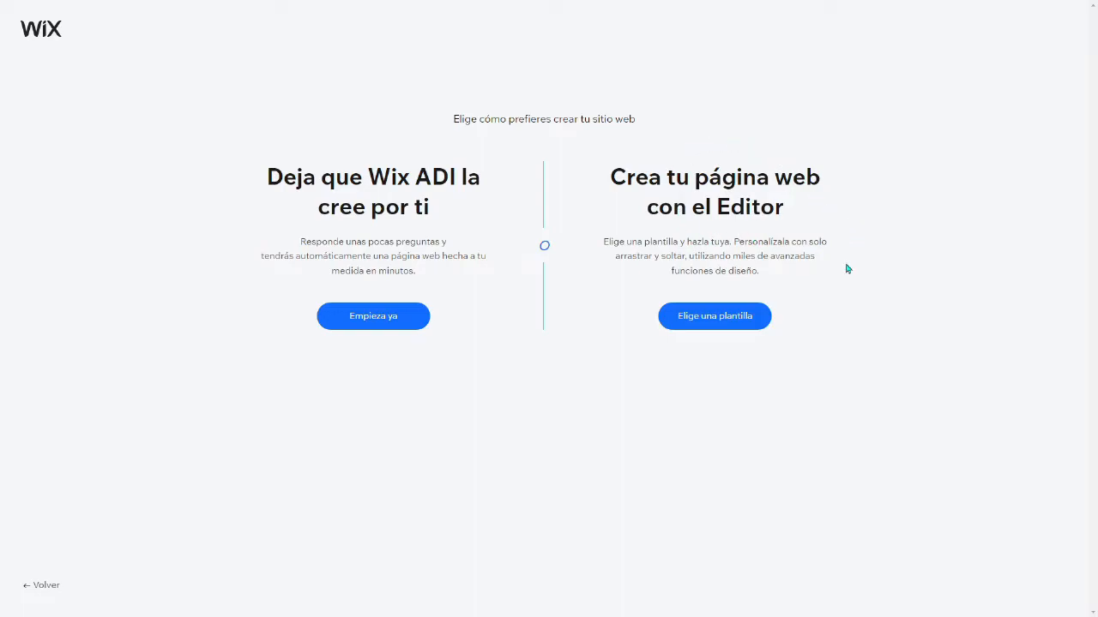
left_click(714, 317)
Step: Browse the website templates offered for Tienda online
scroll(552, 473, "down", 7)
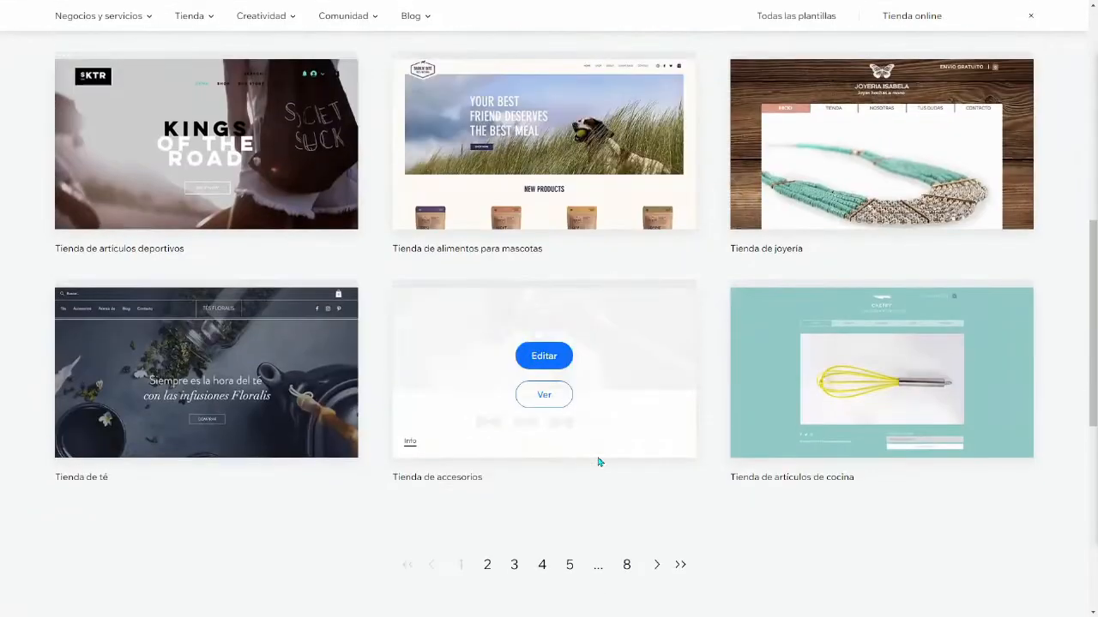
scroll(597, 454, "down", 3)
scroll(595, 449, "up", 10)
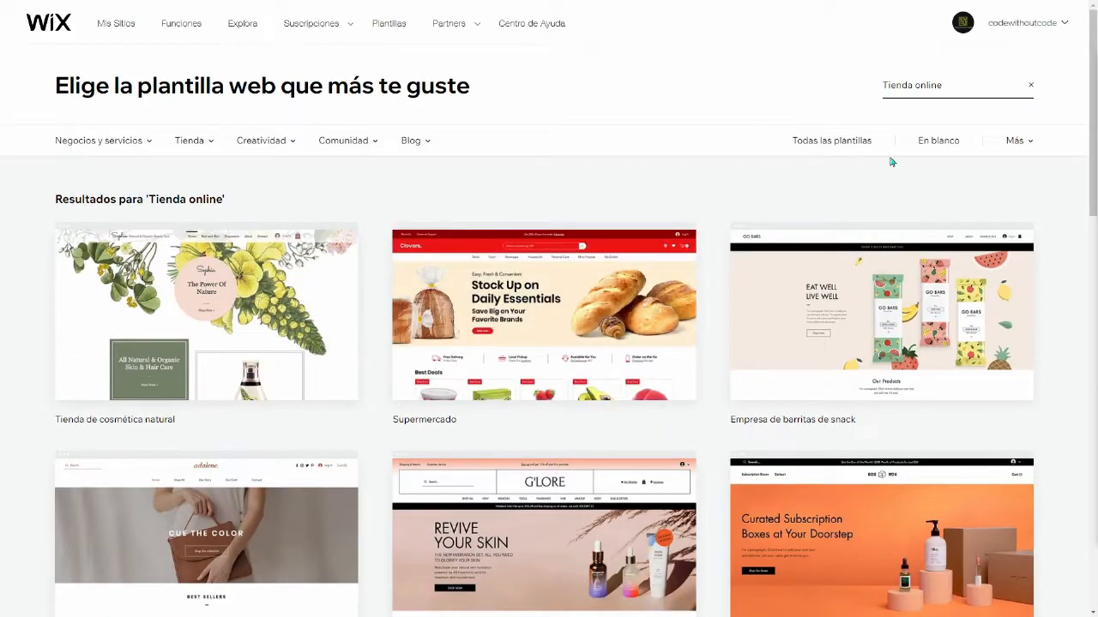
Step: Look through the blank templates and start editing the Diseñando desde cero template
left_click(939, 144)
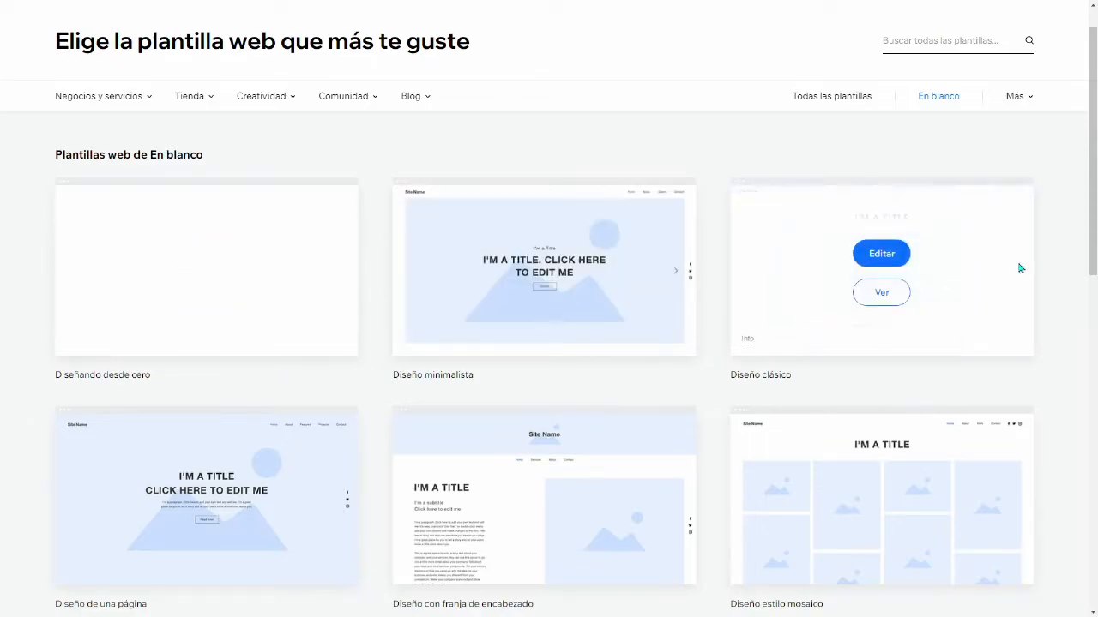
scroll(554, 407, "down", 5)
scroll(799, 447, "up", 6)
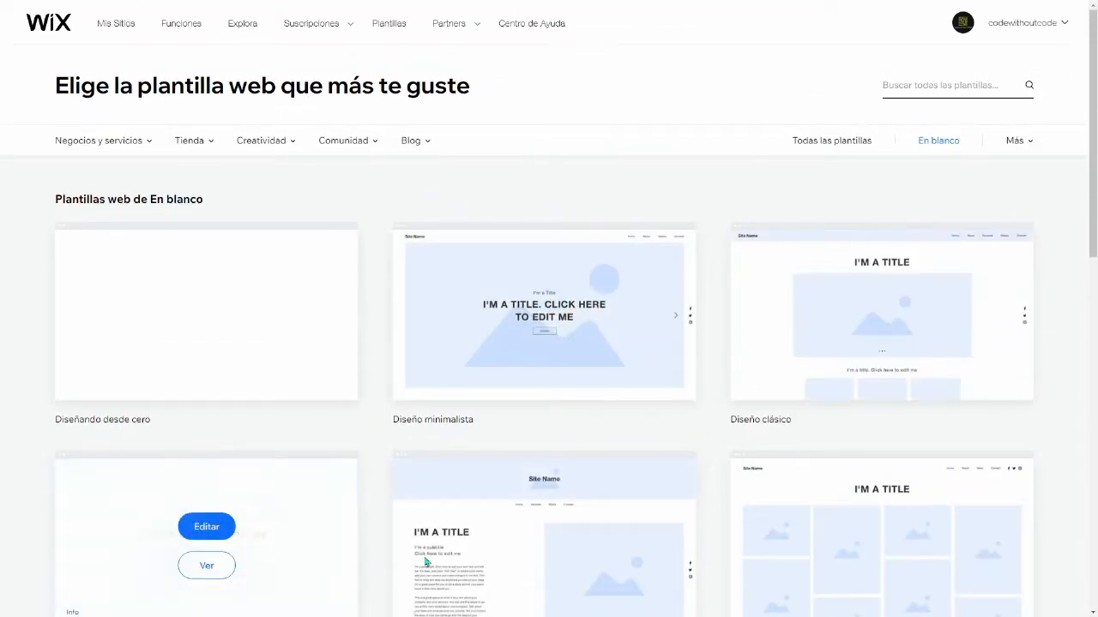
mouse_move(163, 337)
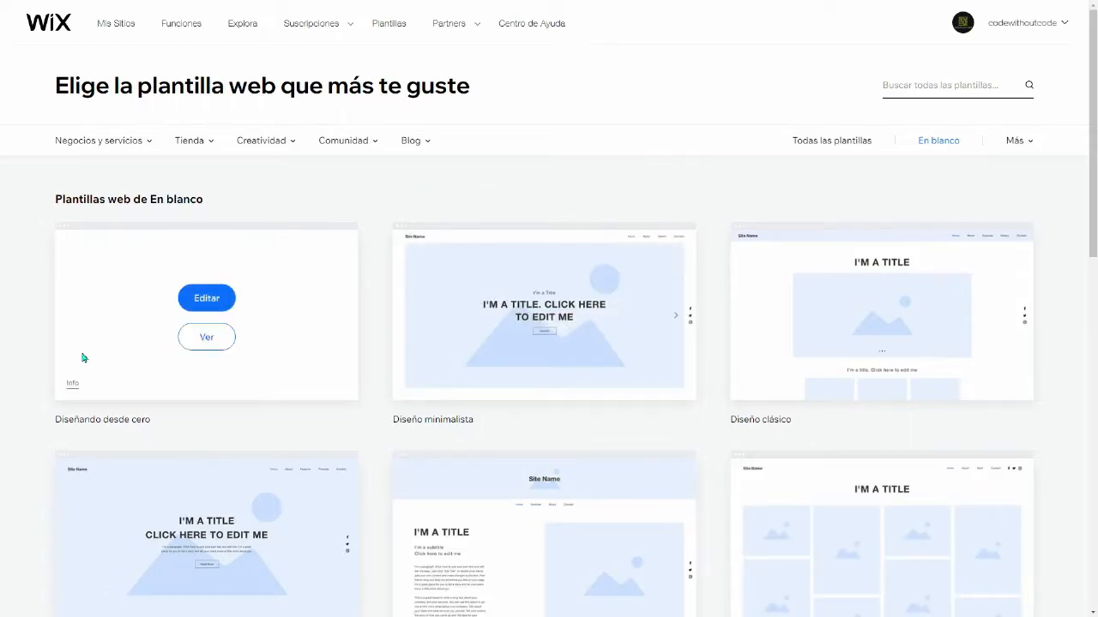
left_click(207, 302)
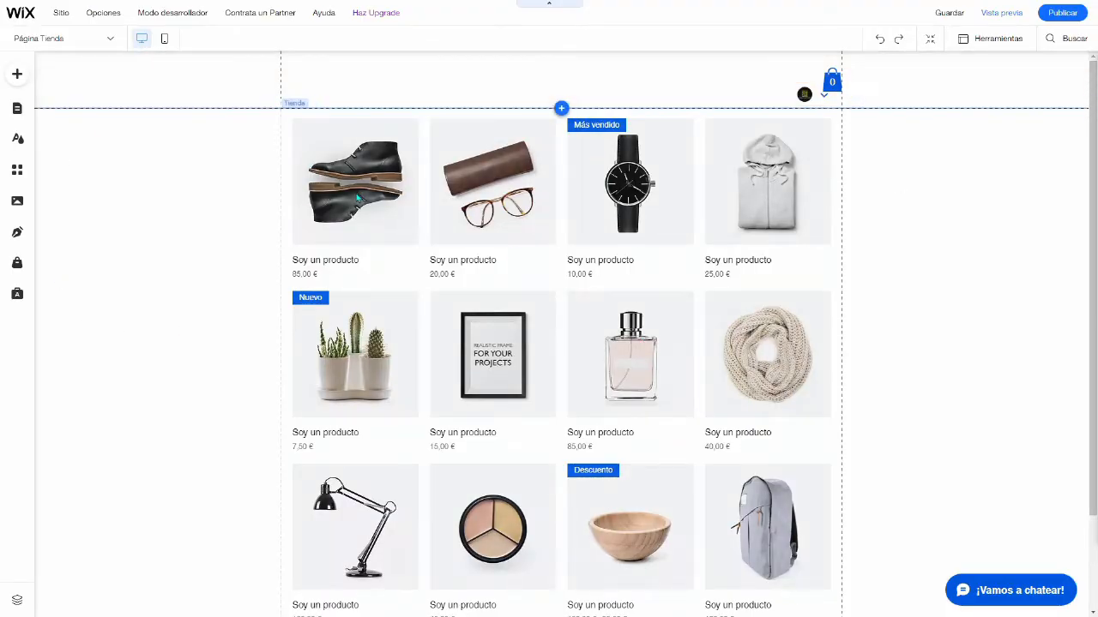
Step: Look over the product gallery on the Tienda page and the Franjas elements available to add to the site
scroll(182, 335, "down", 3)
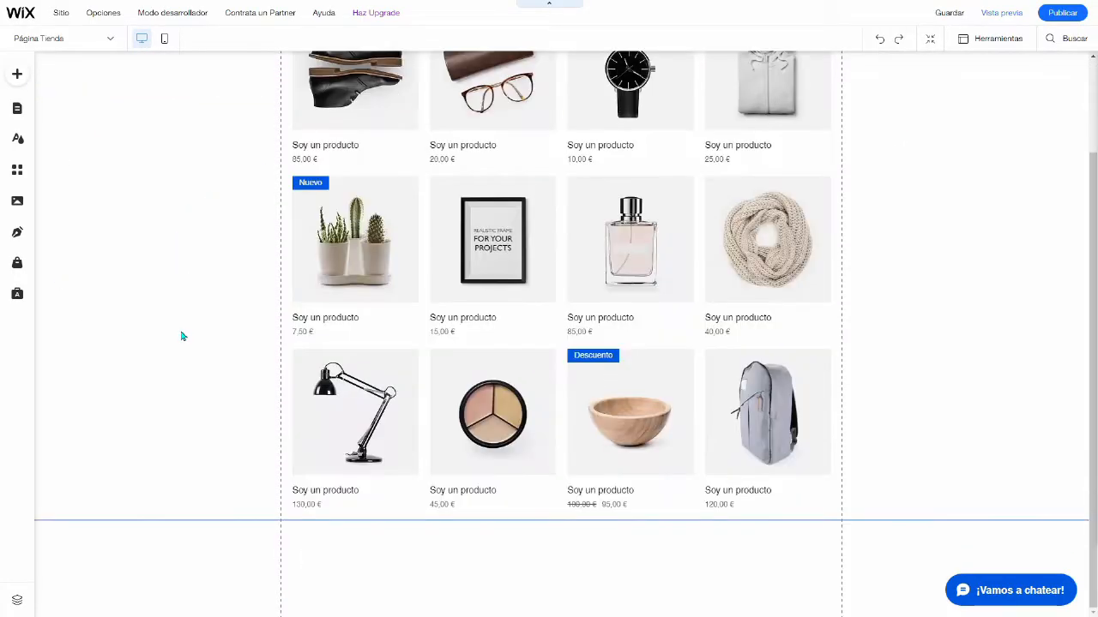
scroll(183, 336, "up", 3)
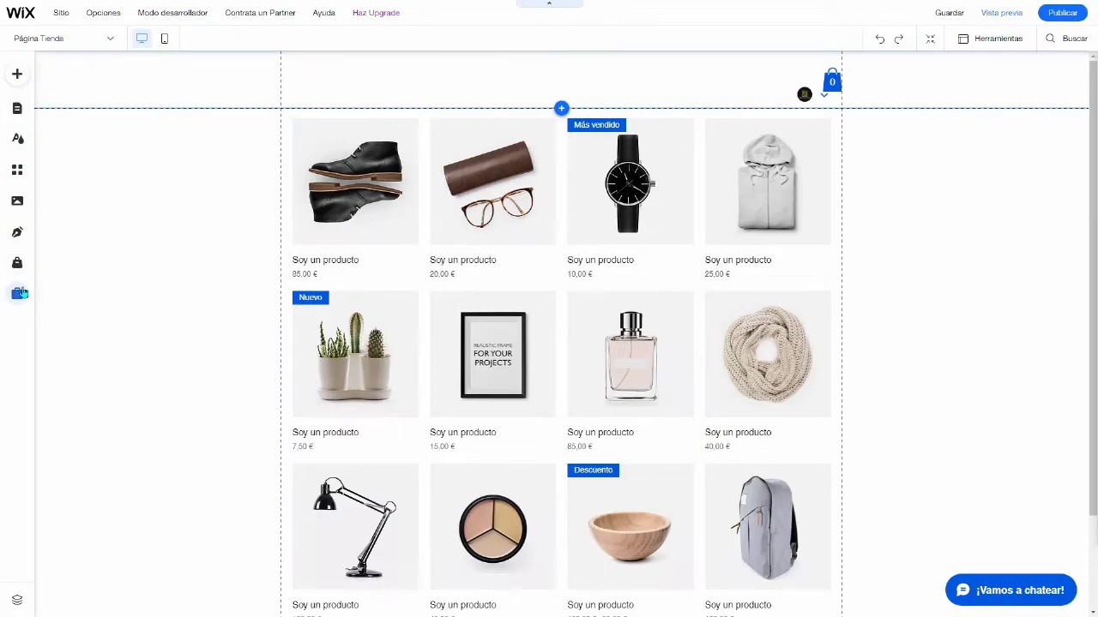
left_click(19, 77)
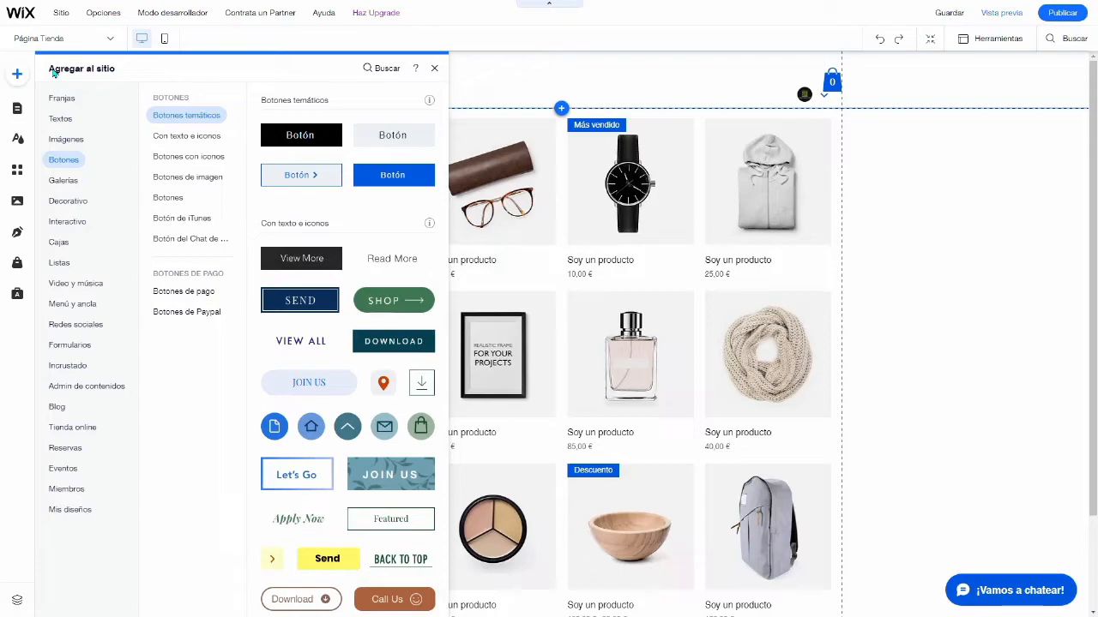
left_click(73, 100)
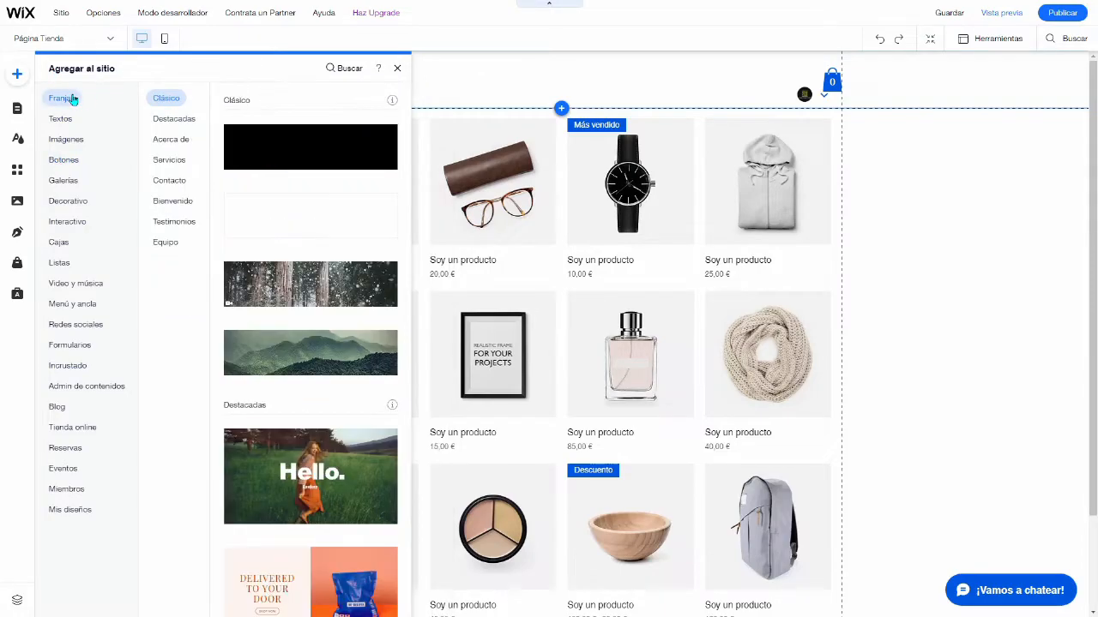
scroll(215, 248, "down", 4)
scroll(215, 249, "up", 4)
Step: Review the store's pages and the site design options for theme, page background and page transitions
left_click(19, 110)
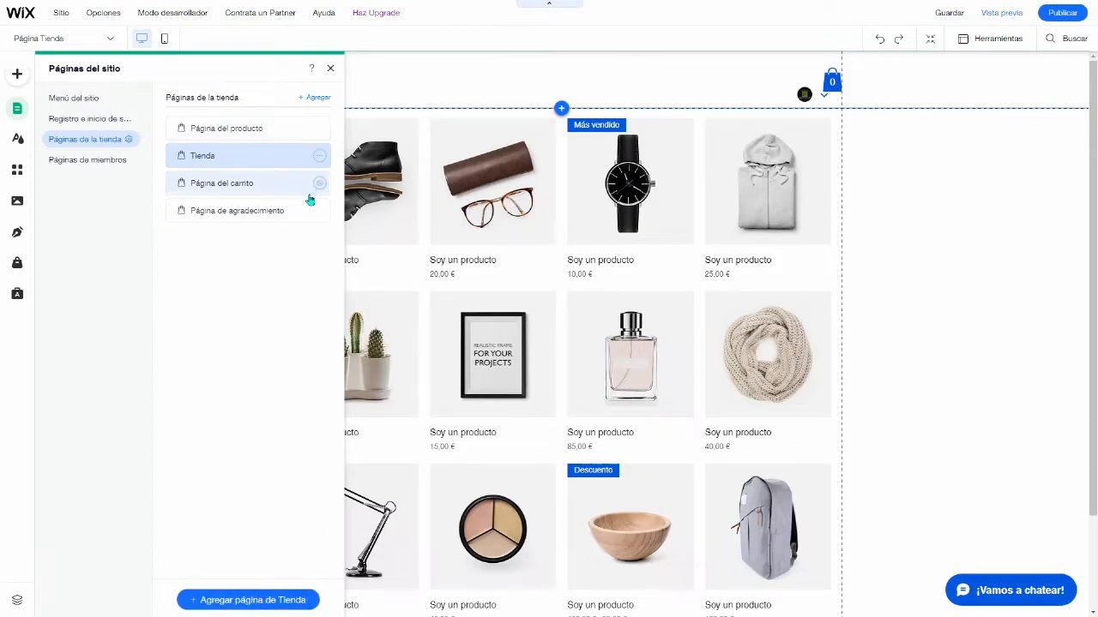
left_click(17, 139)
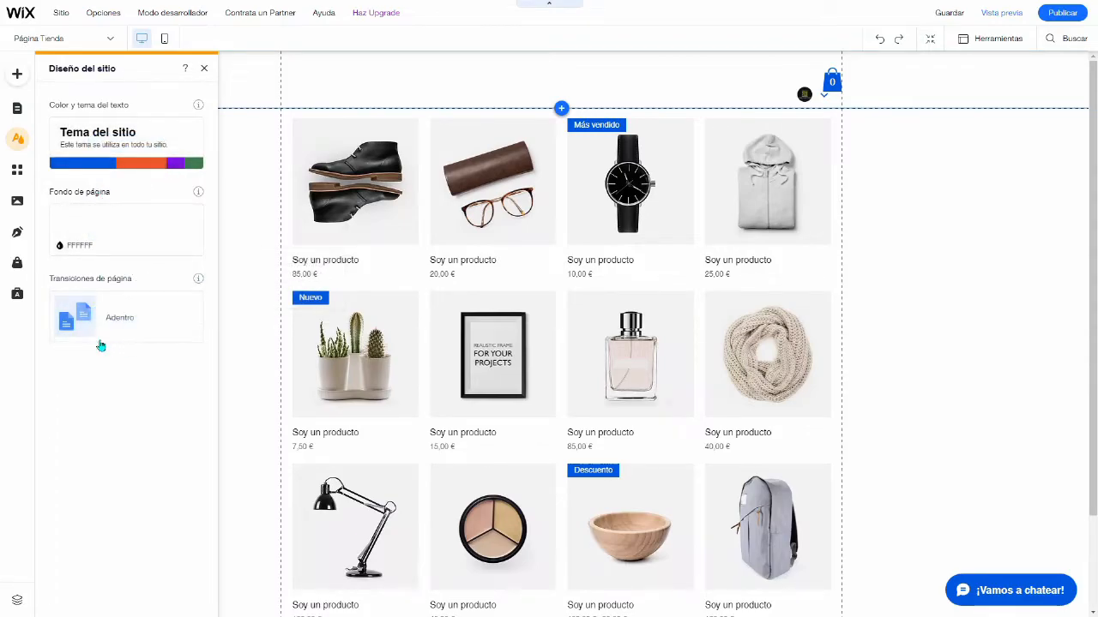
mouse_move(117, 330)
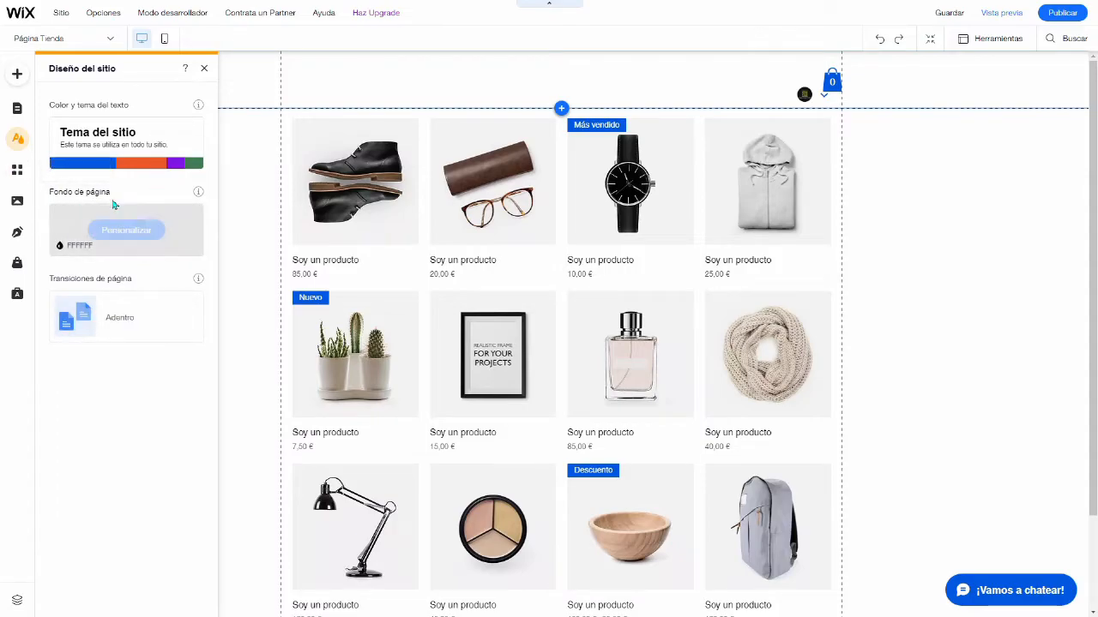
Step: Browse the recommended and popular apps in the Wix App Market
left_click(17, 170)
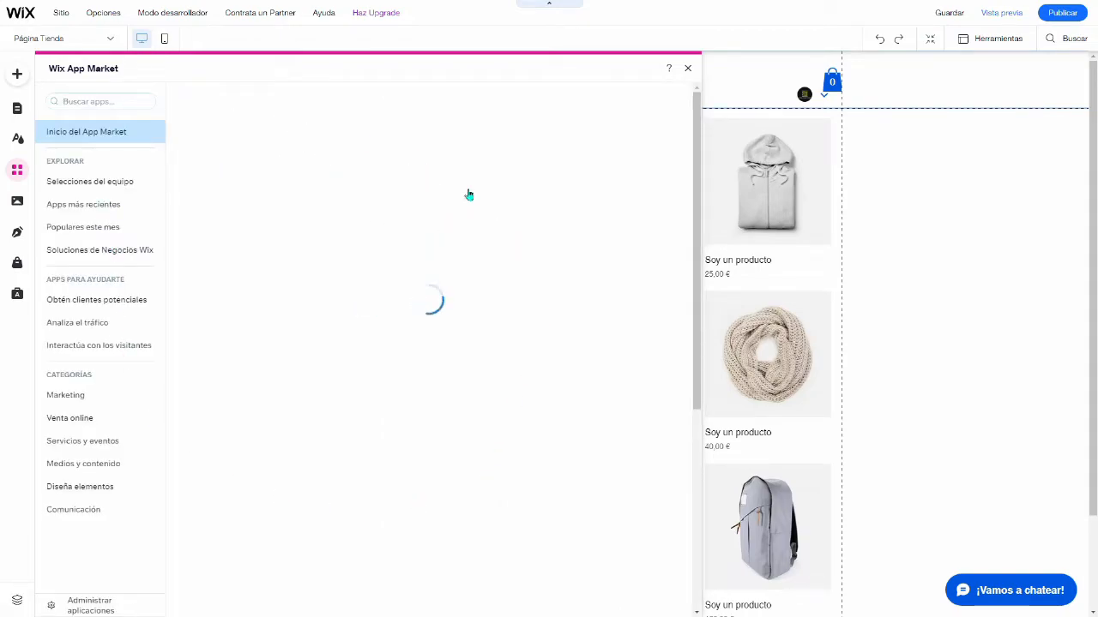
scroll(366, 355, "down", 1)
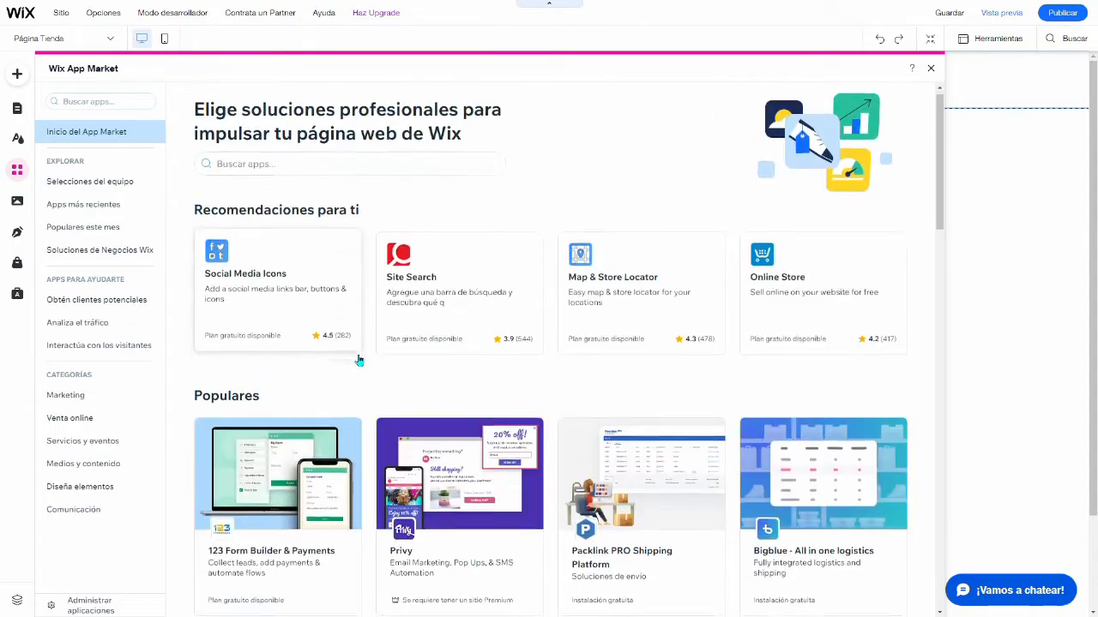
scroll(360, 361, "down", 2)
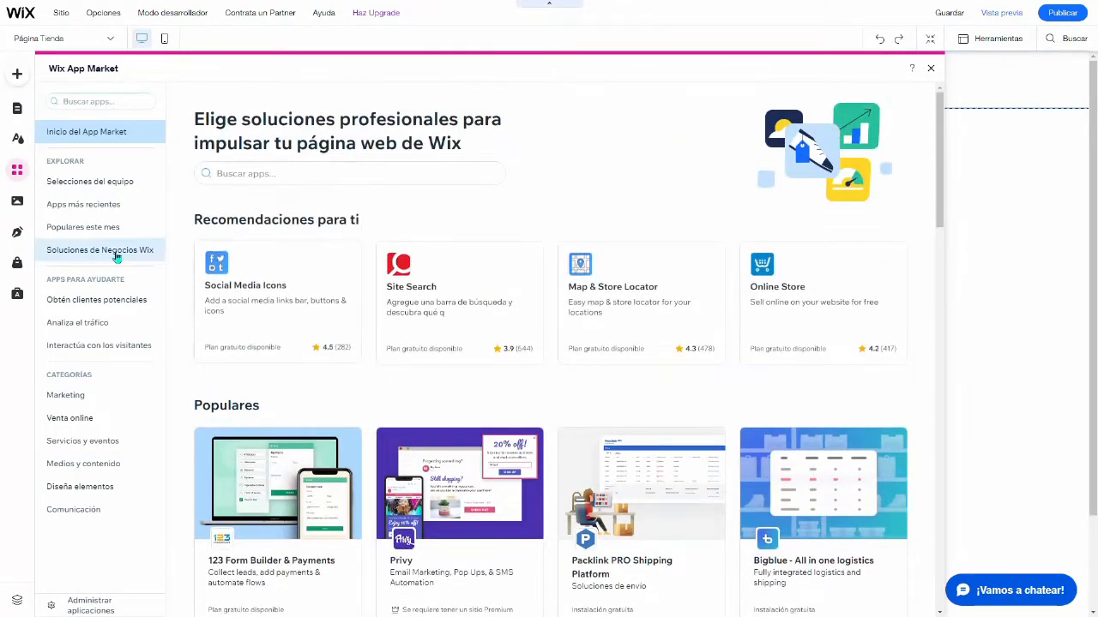
Step: Examine the Multimedia options for uploading files, editing images and videos, and using free Wix media
left_click(17, 202)
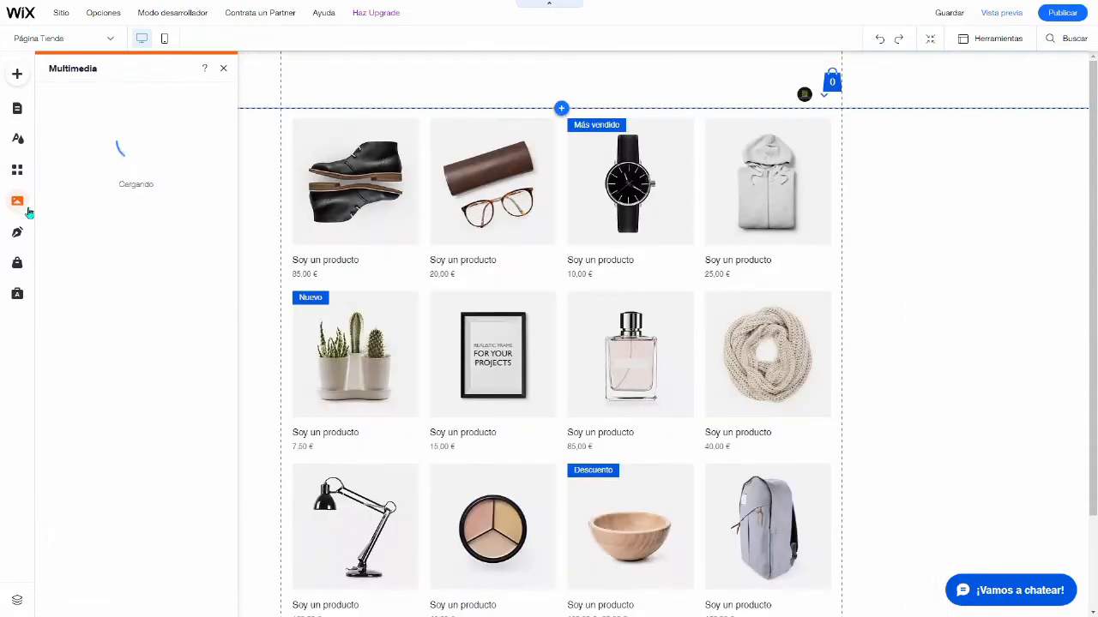
scroll(114, 428, "down", 1)
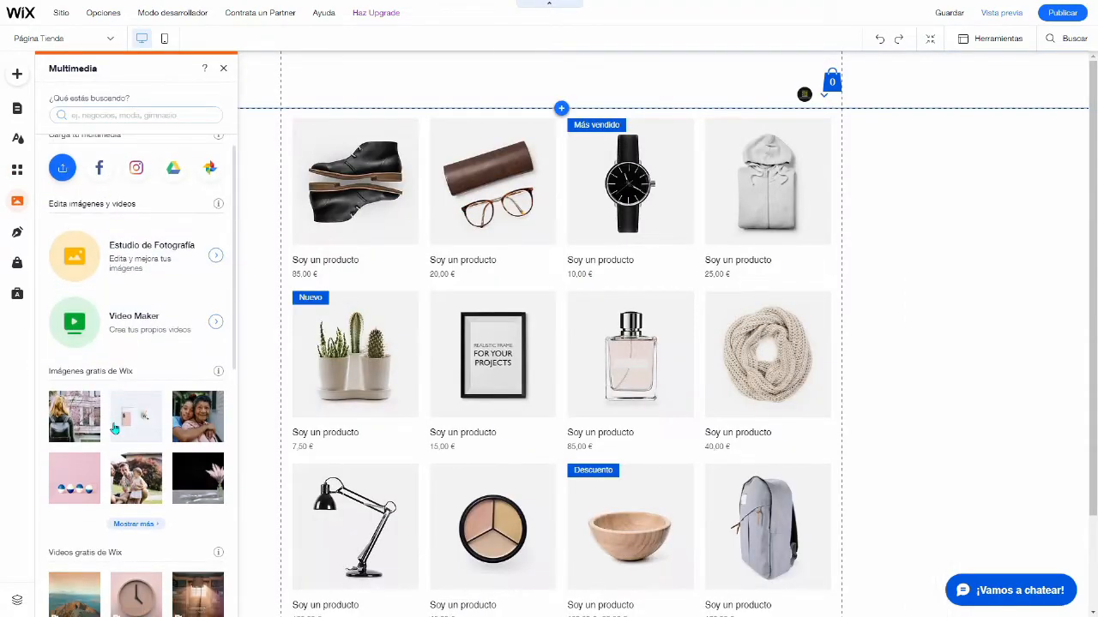
scroll(114, 428, "down", 4)
scroll(120, 436, "up", 5)
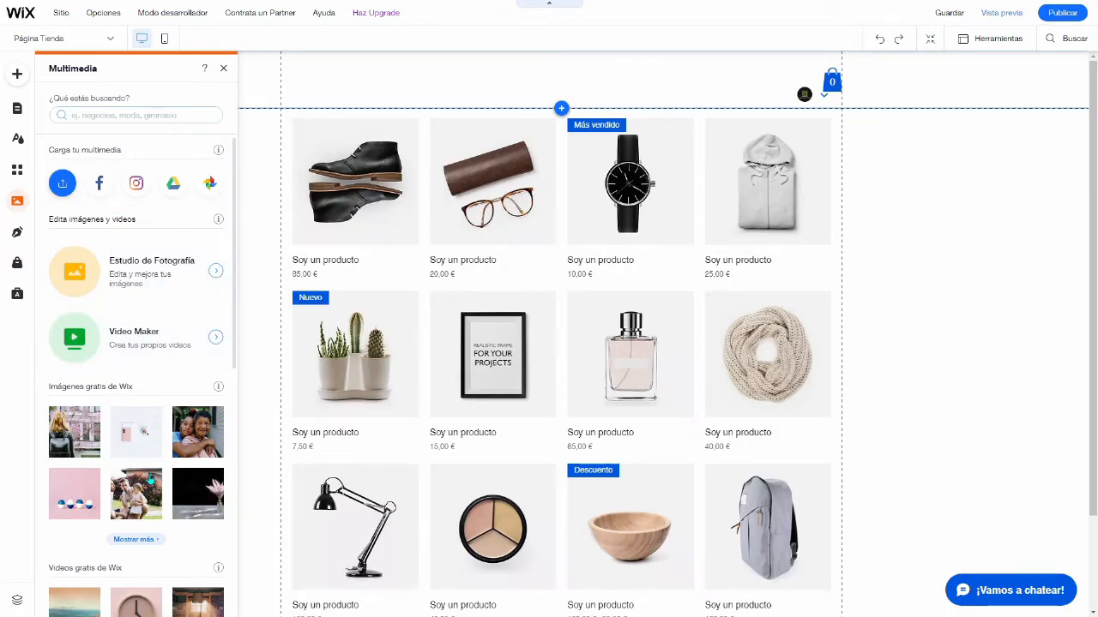
Step: Review the Wix eCommerce introduction and the Ascend marketing and SEO tools, and return to the page canvas
left_click(18, 266)
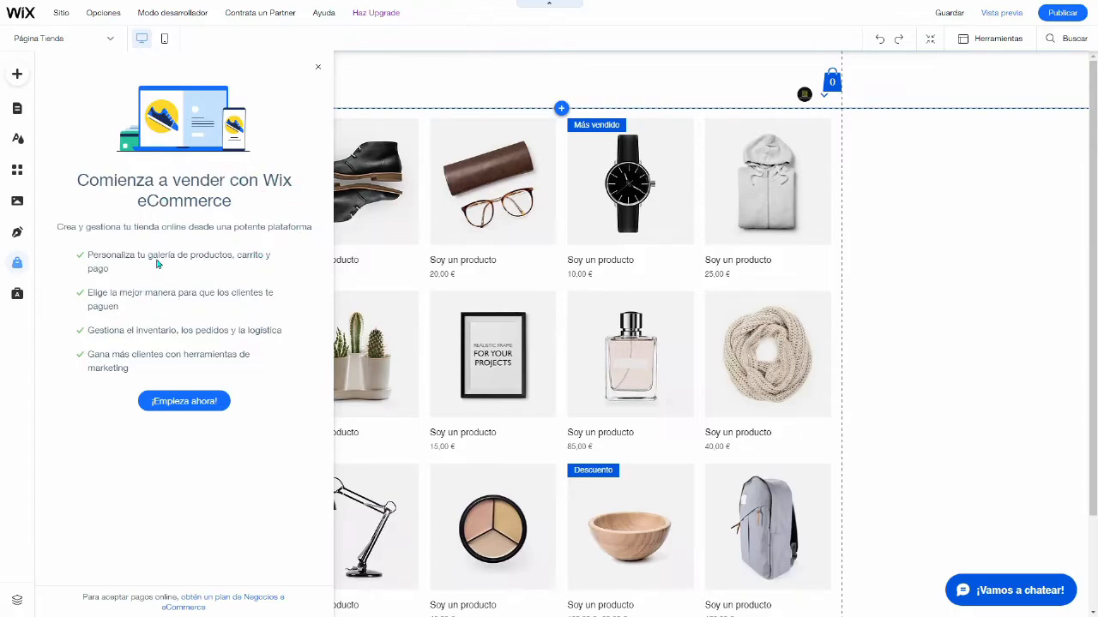
left_click(17, 293)
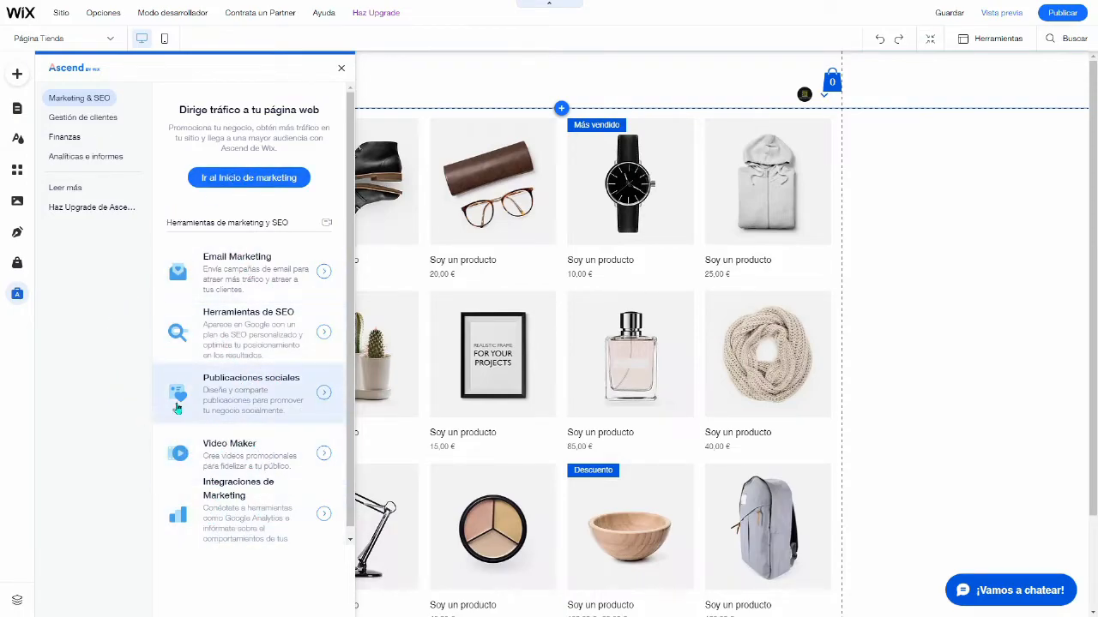
left_click(342, 68)
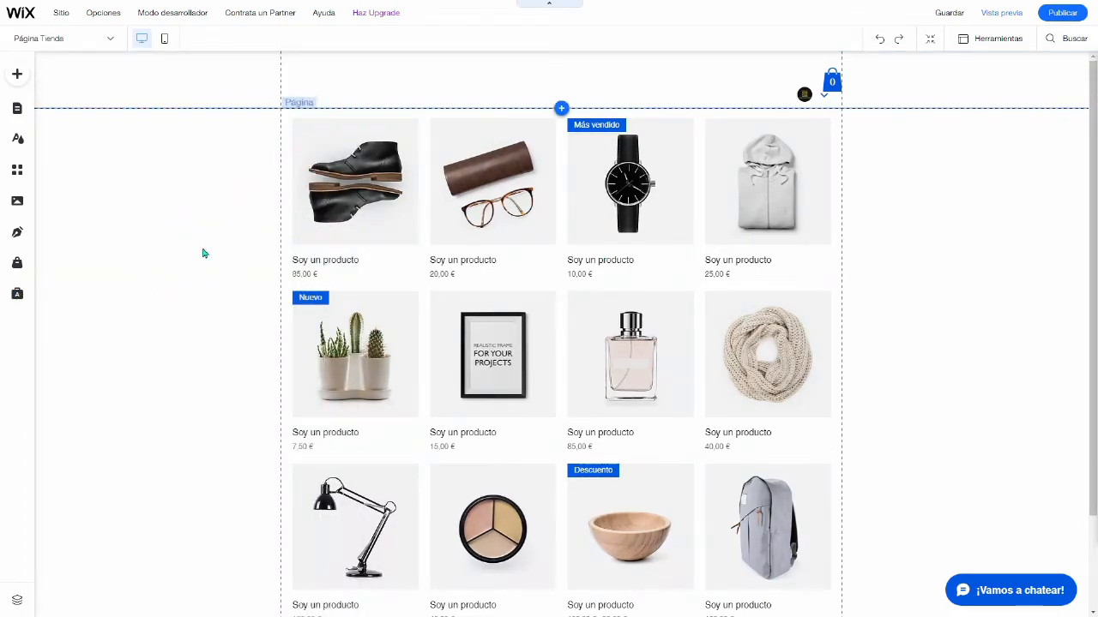
Step: Switch to the HOME page and add the black Clásico strip below its header
left_click(109, 39)
left_click(29, 82)
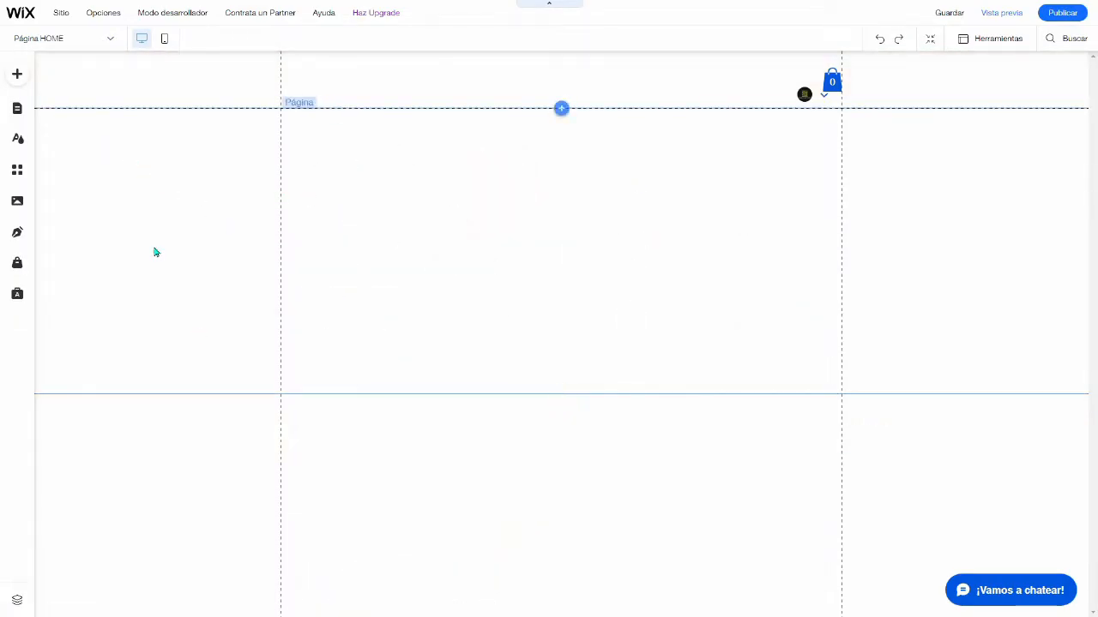
left_click(17, 76)
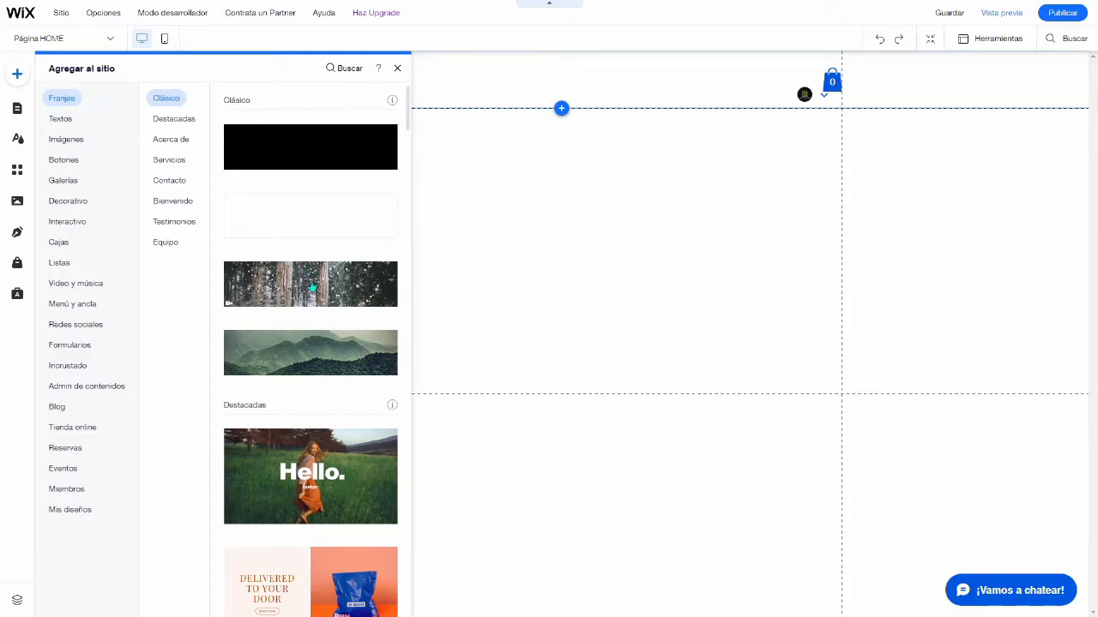
left_click(306, 152)
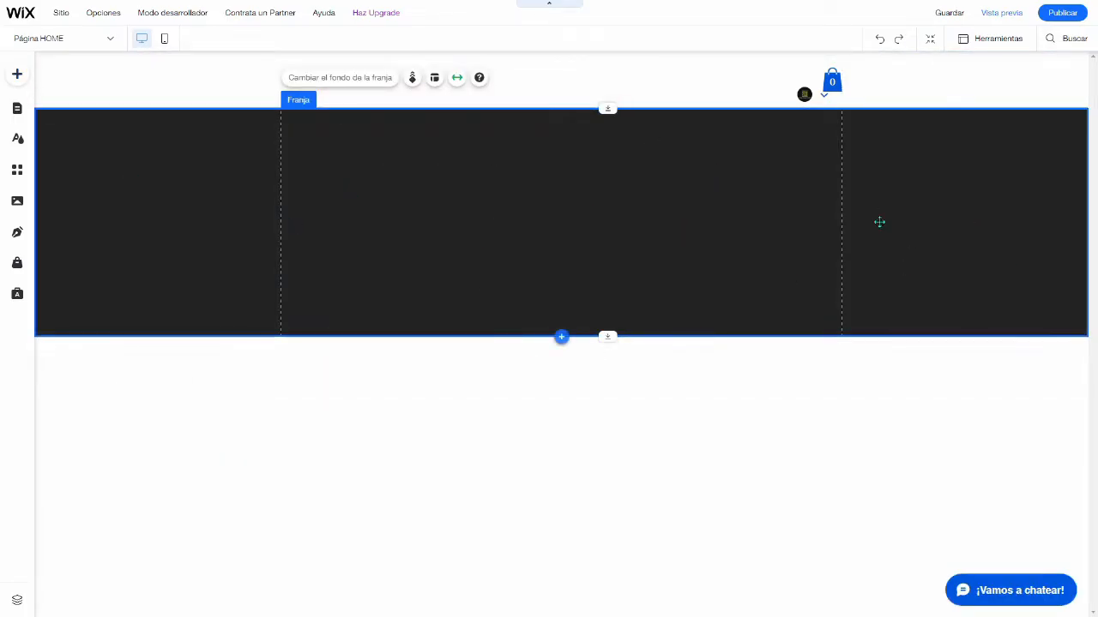
Step: Add a themed Encabezado 1 text to the HOME page below the black strip
left_click(17, 74)
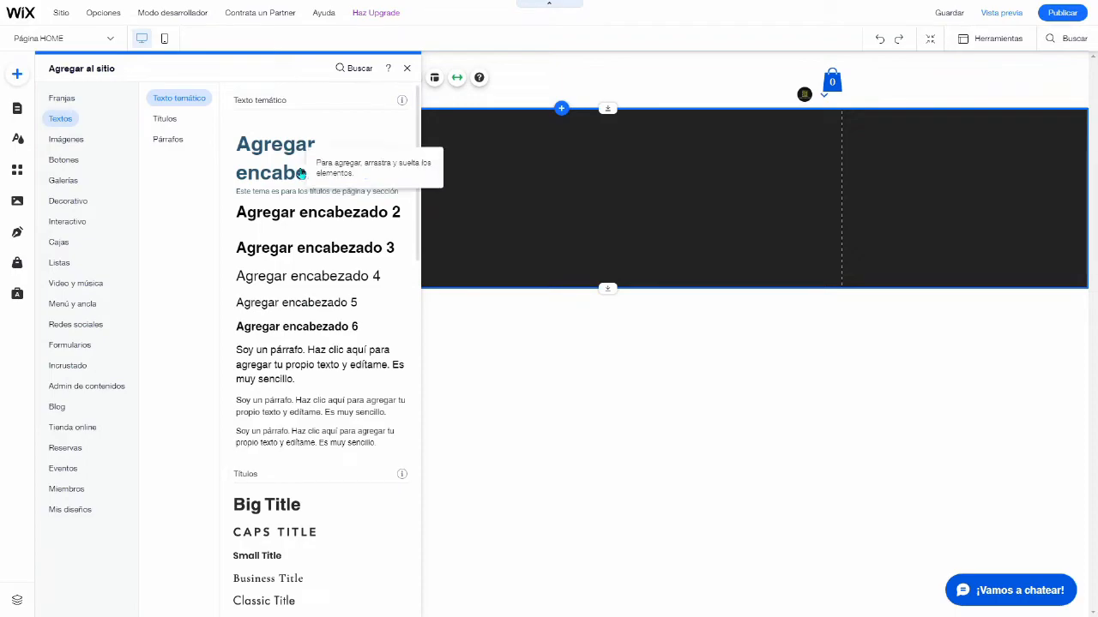
left_click_drag(301, 172, 541, 245)
left_click(561, 399)
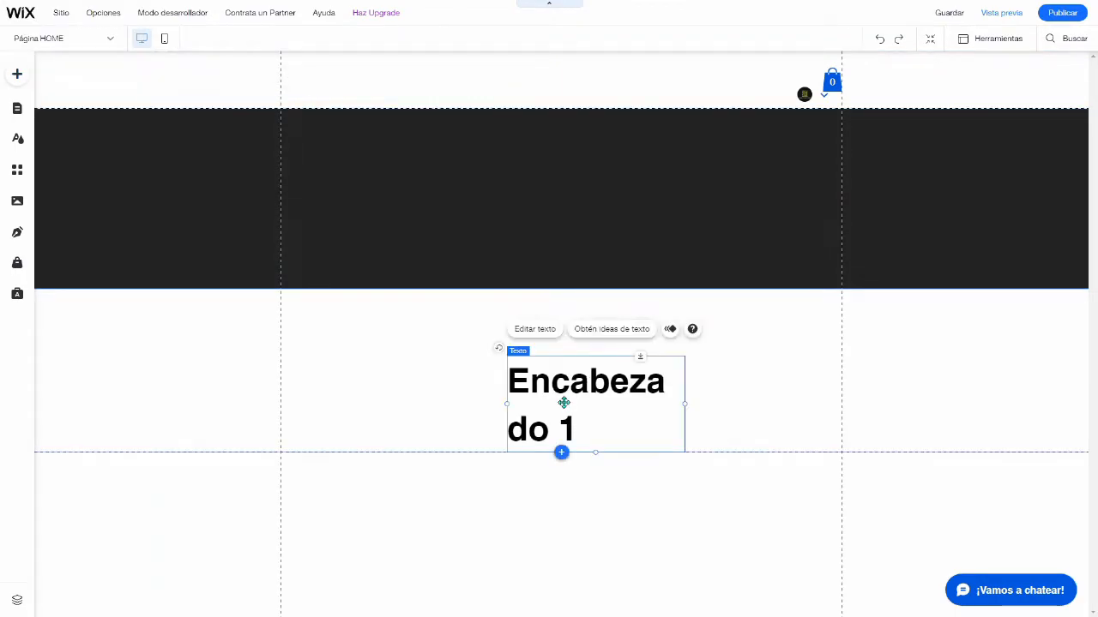
Step: Change the heading text to "Mi tienda" and move it onto the middle of the black strip
double_click(564, 403)
type("M")
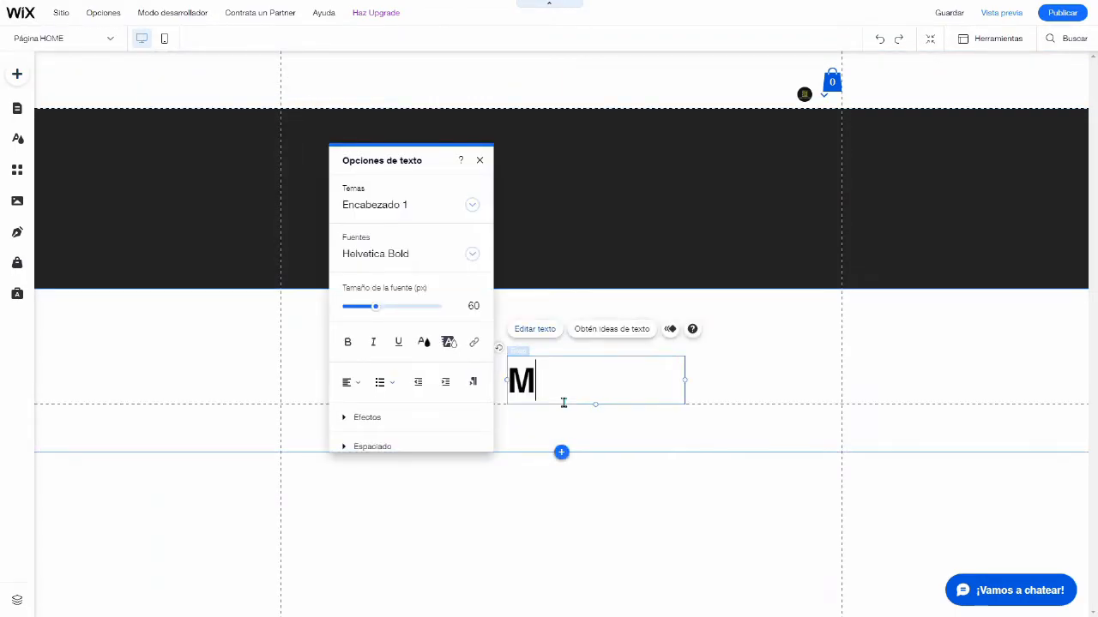
type("ianda")
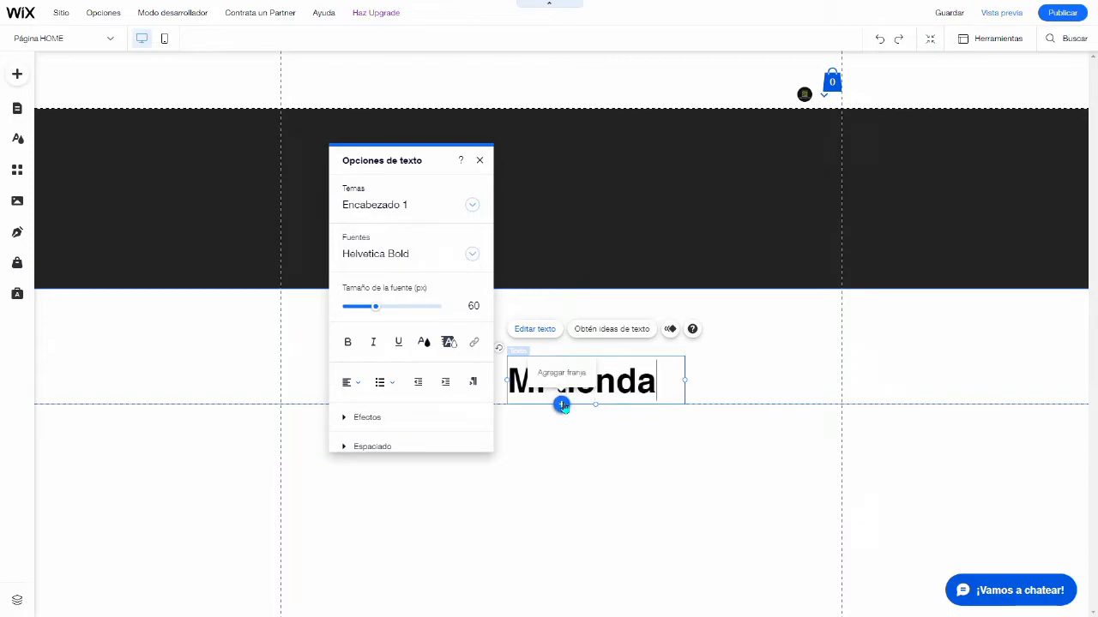
left_click(652, 457)
left_click_drag(561, 390, 563, 182)
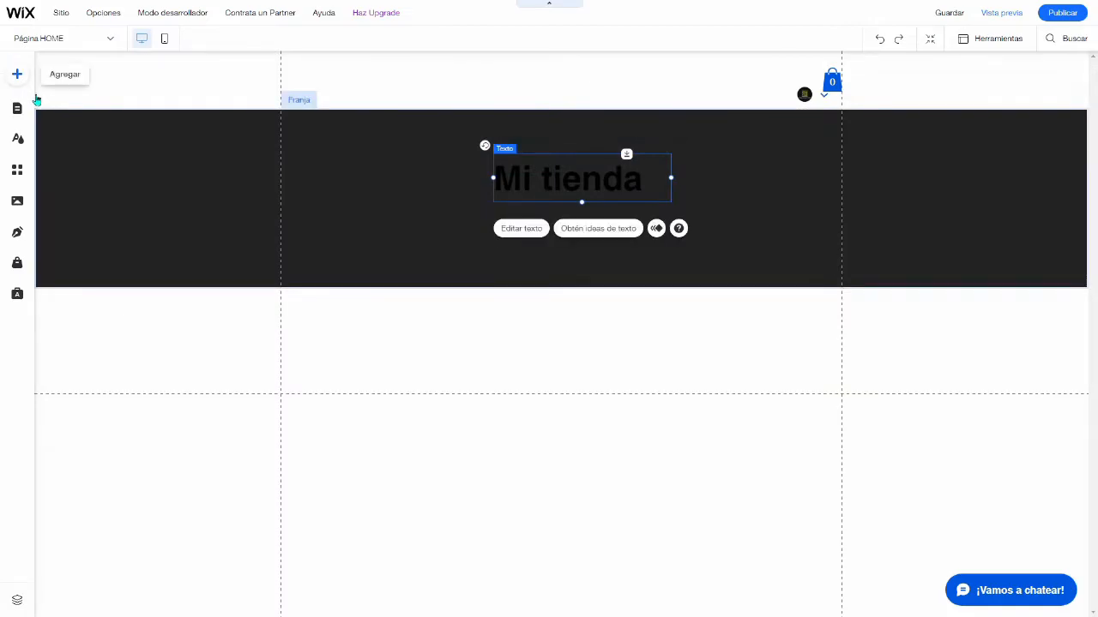
Step: Add a themed Encabezado 4 text below the black strip and change its text to "Los Mejores Productos Del Mercado"
left_click(17, 74)
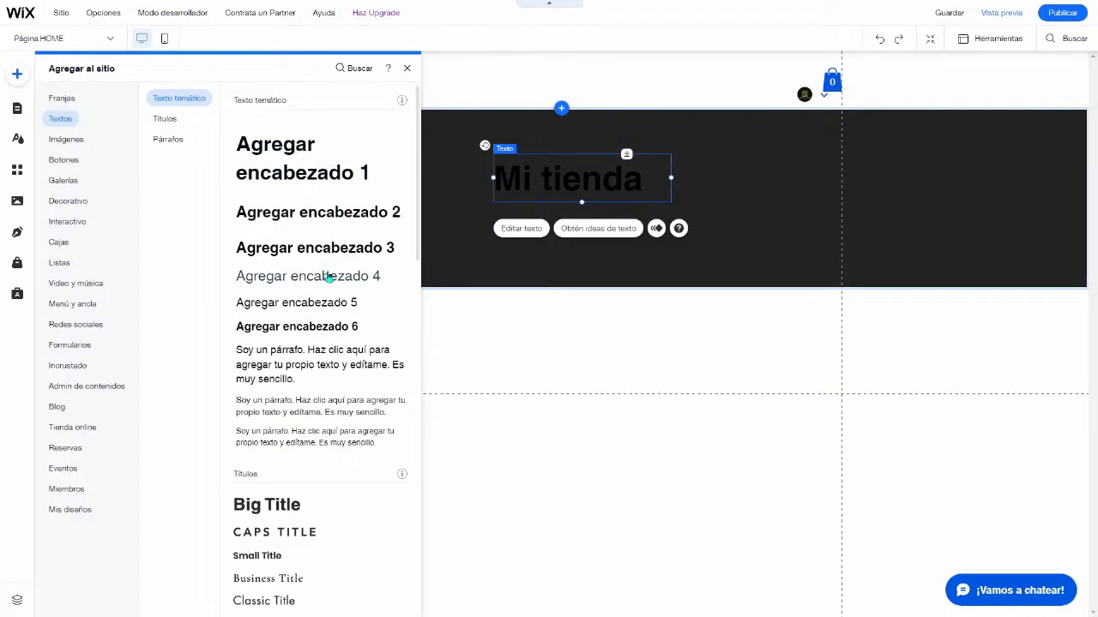
left_click_drag(320, 279, 556, 380)
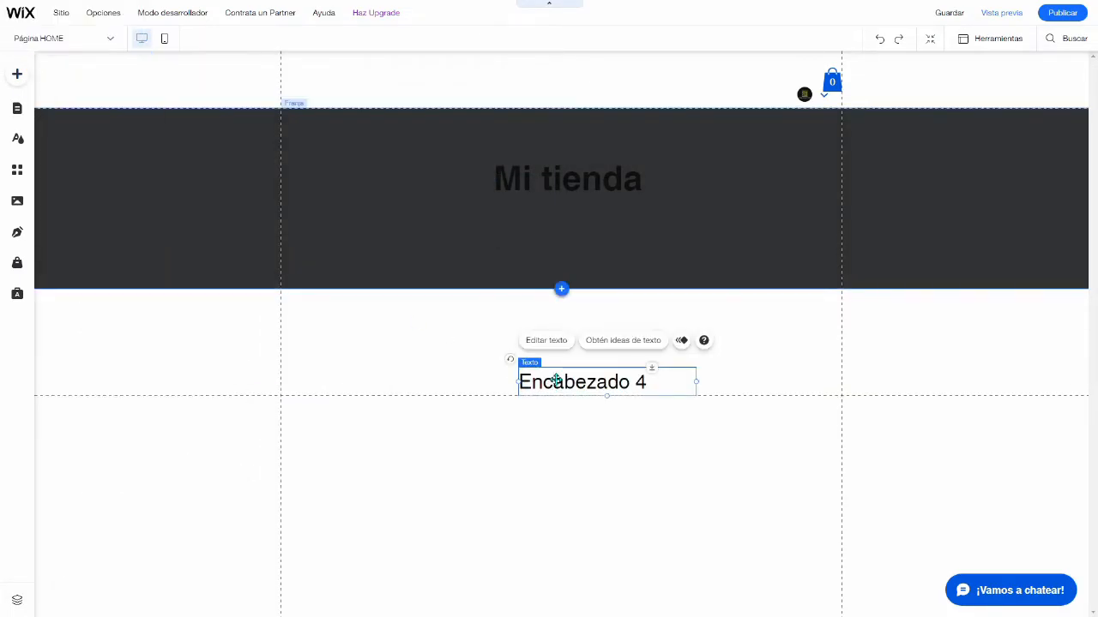
double_click(555, 380)
type("Los M")
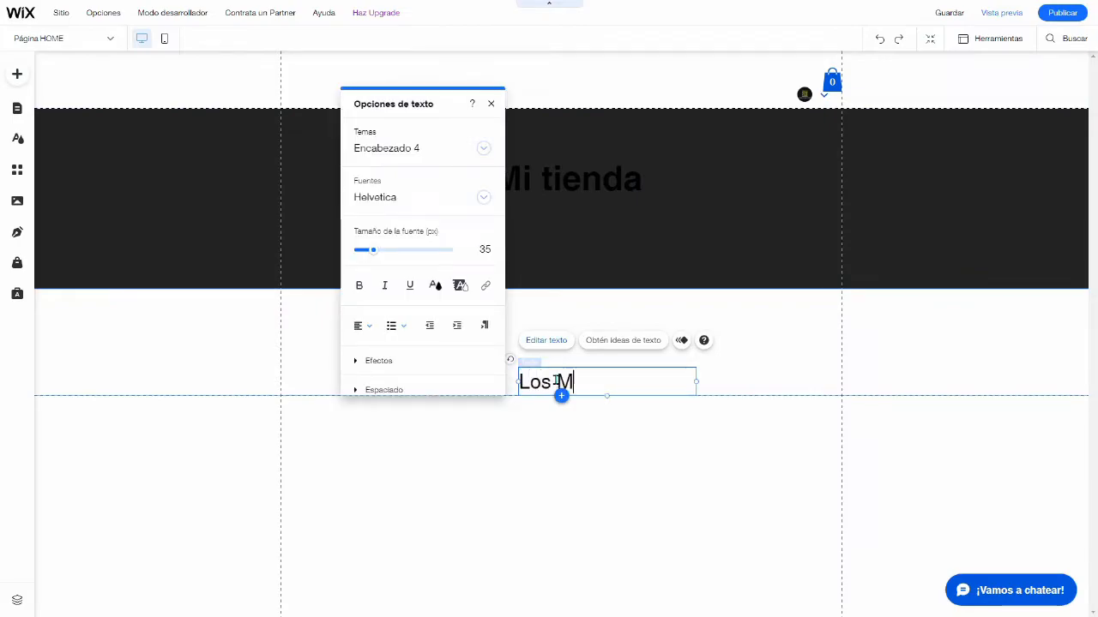
type("ejores Prod")
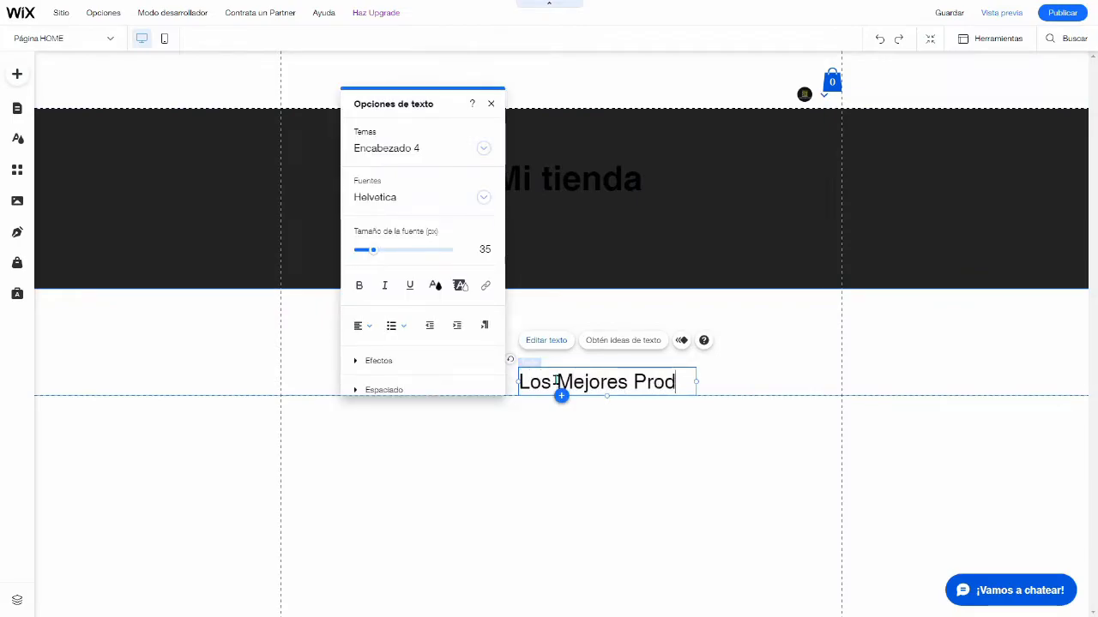
type("uctos Del Mercado")
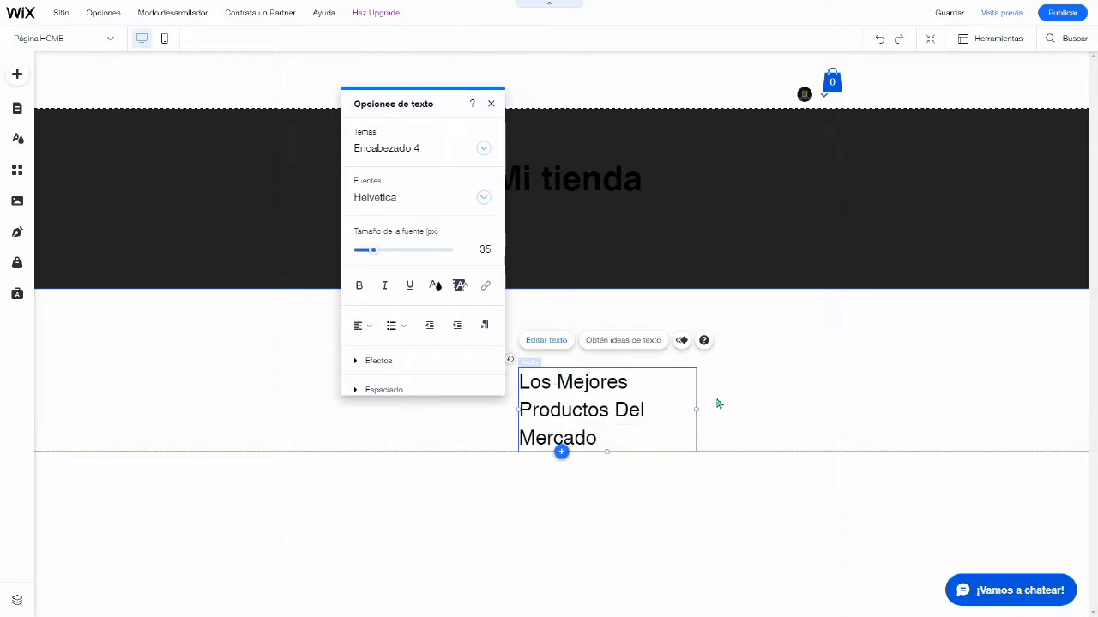
key("Escape")
Step: Move the "Los Mejores Productos Del Mercado" text onto the strip under "Mi tienda" and colour the texts white (#FFFFFF)
left_click_drag(641, 409, 593, 247)
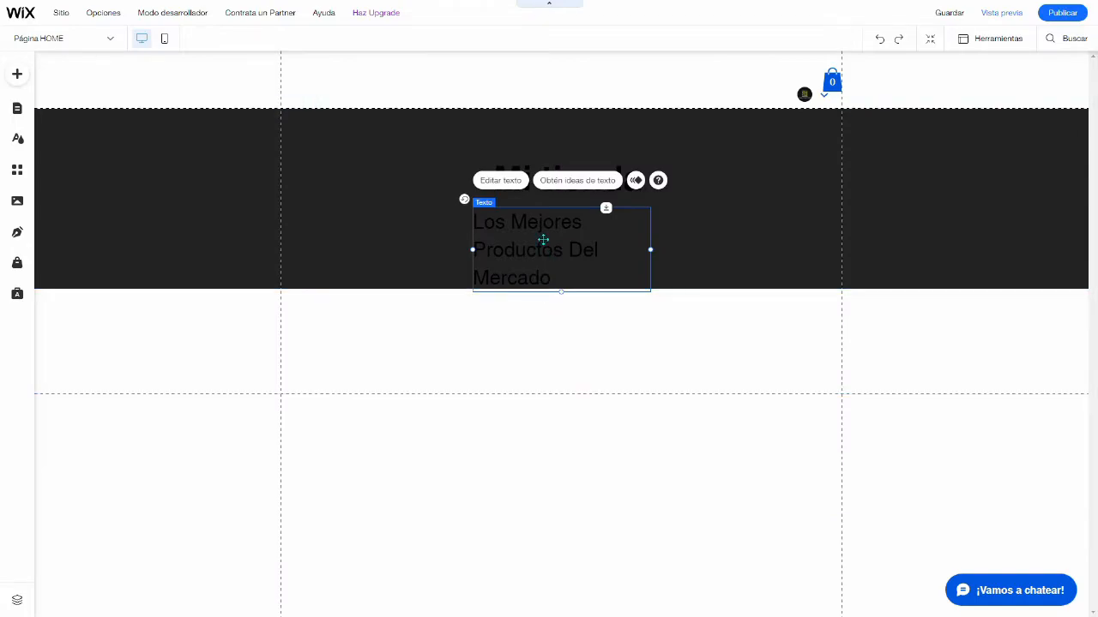
double_click(543, 240)
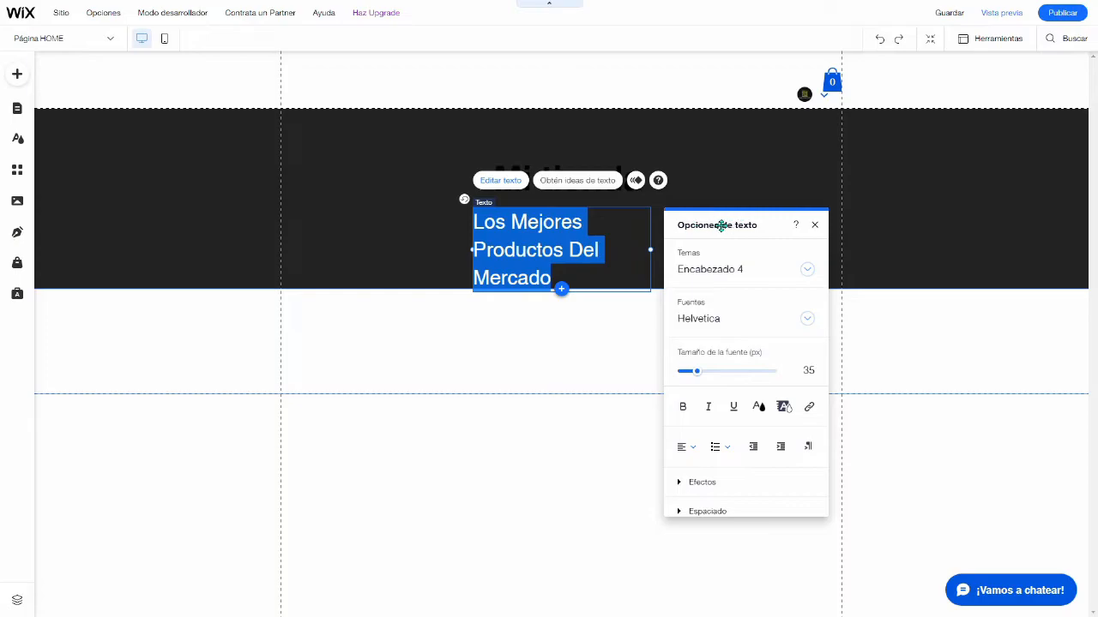
left_click(758, 409)
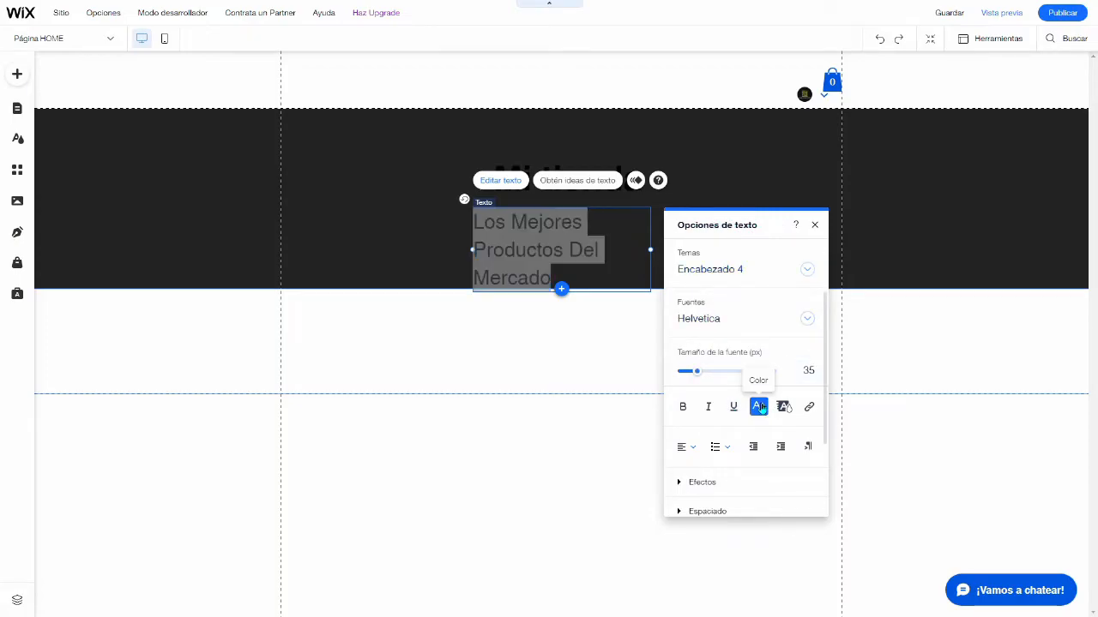
left_click(682, 315)
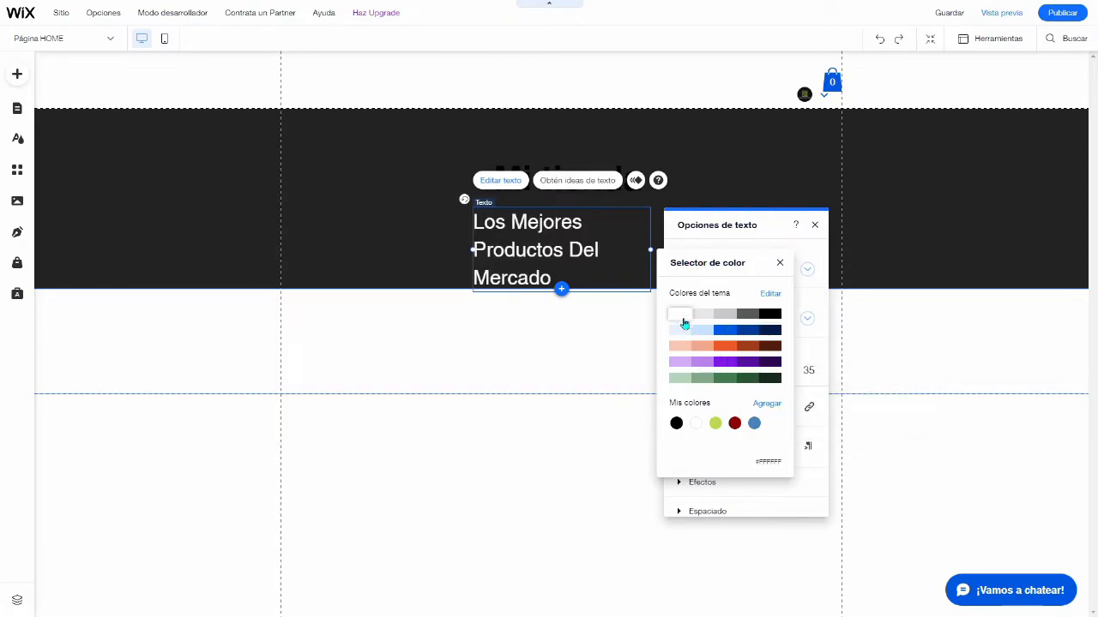
left_click(351, 238)
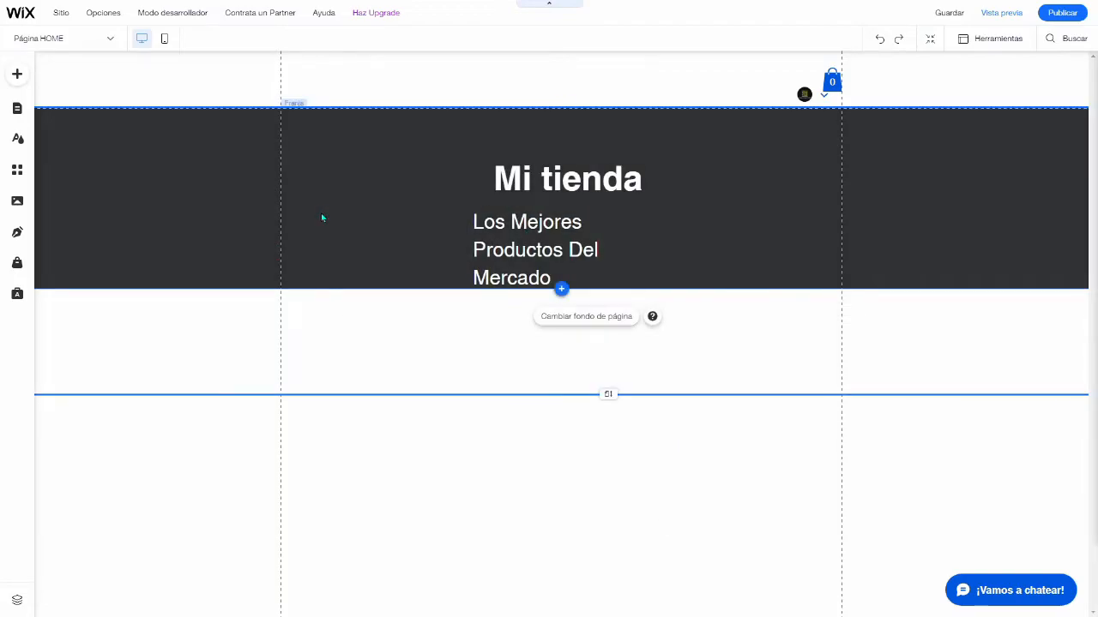
Step: Replace the black strip's background with the "Escenario dorado" video from the Wix media library
left_click(339, 217)
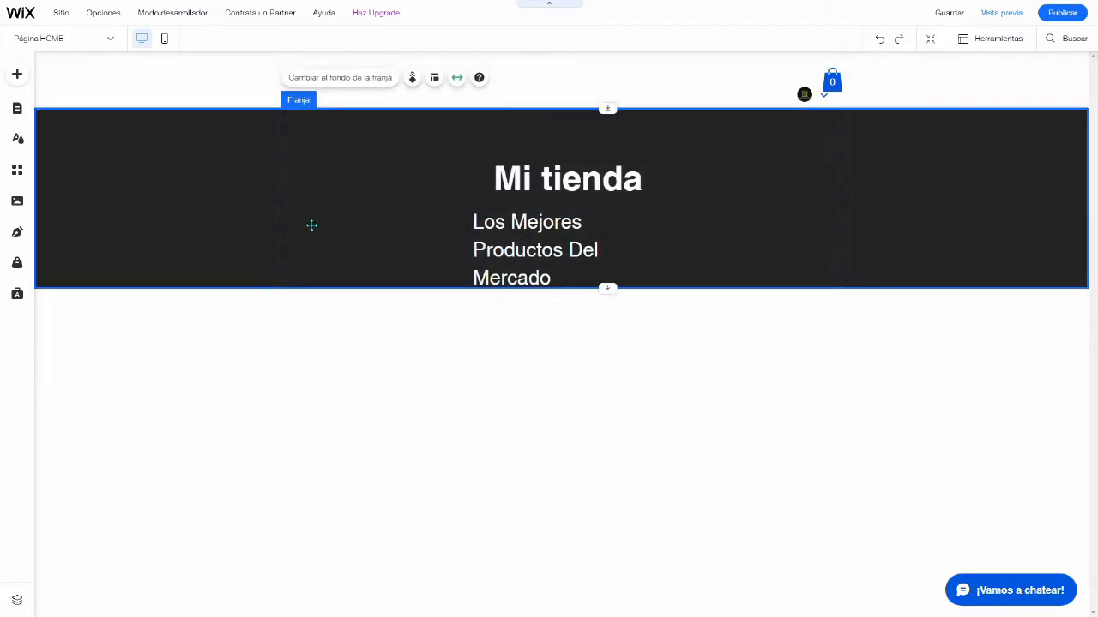
left_click(337, 78)
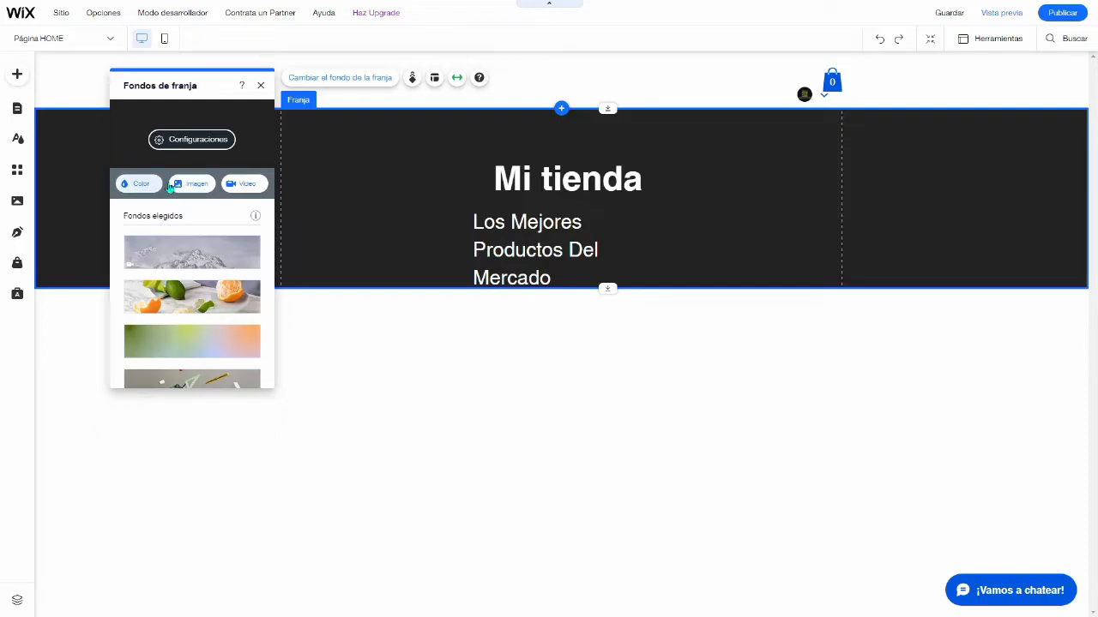
left_click(238, 185)
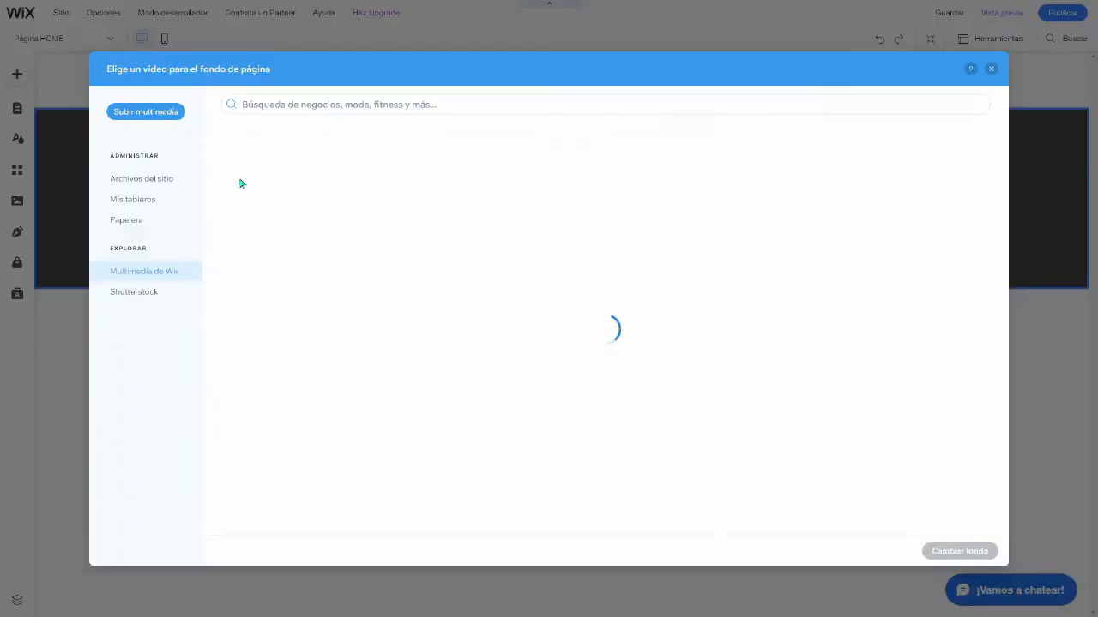
scroll(360, 326, "down", 5)
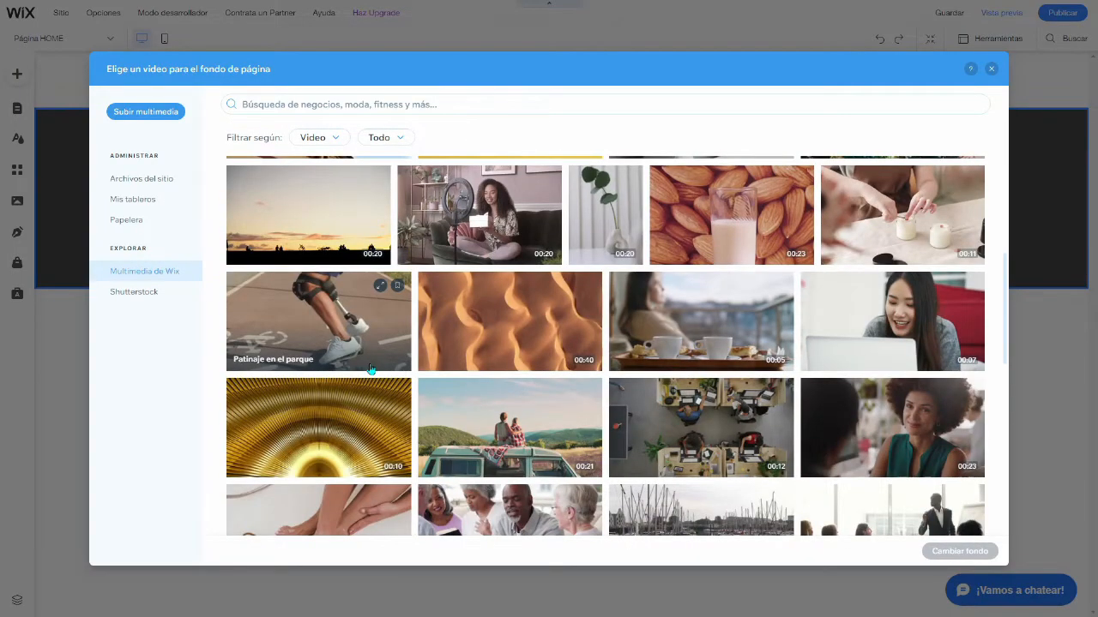
left_click(319, 426)
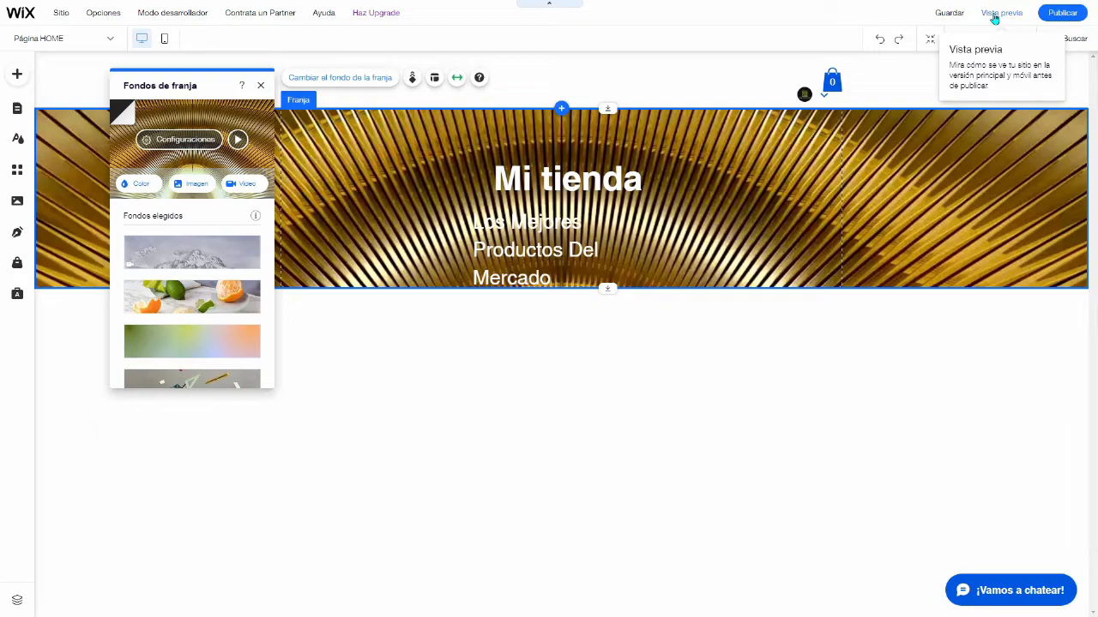
Step: Preview the HOME page with its video strip, and check the strip's scroll effects back in the editor
left_click(994, 17)
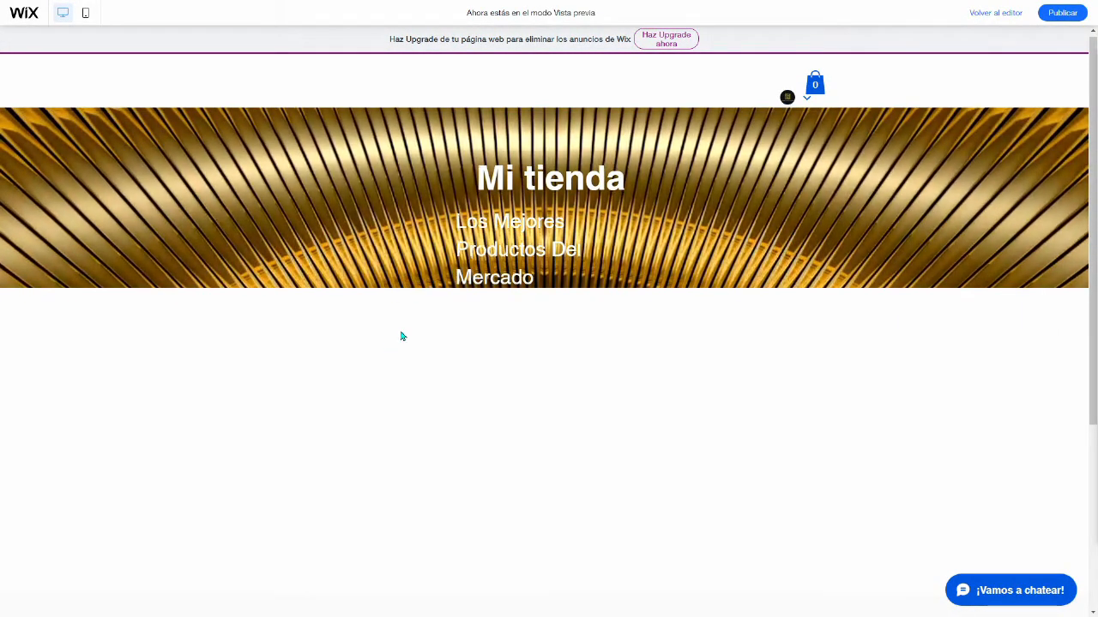
scroll(433, 313, "down", 1)
scroll(447, 303, "up", 1)
scroll(448, 304, "down", 1)
scroll(447, 304, "up", 1)
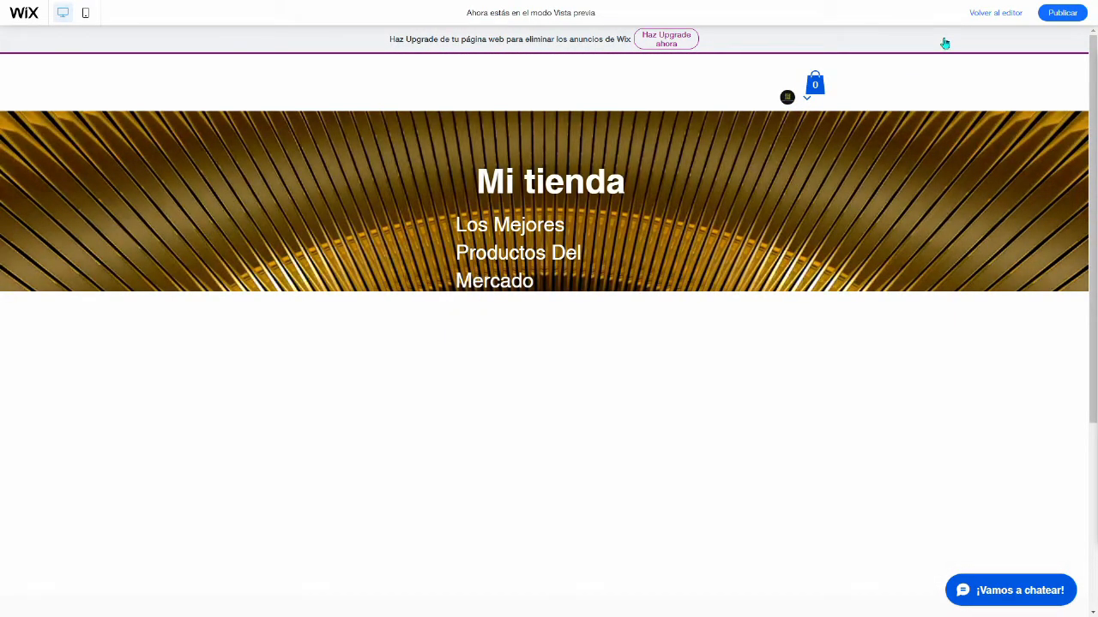
left_click(989, 18)
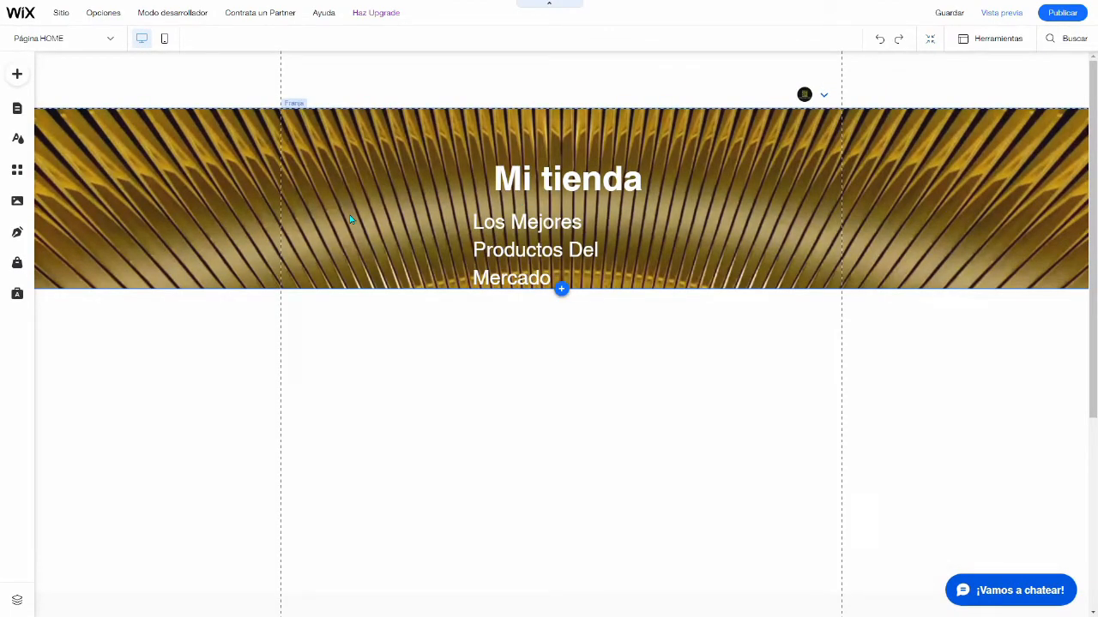
left_click(350, 219)
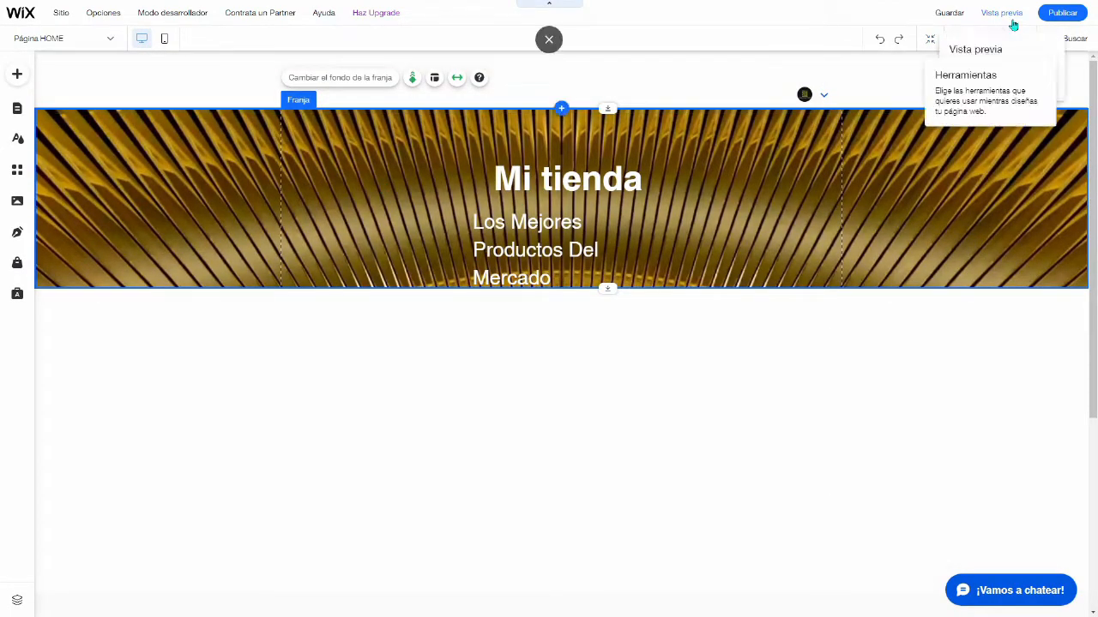
left_click(412, 78)
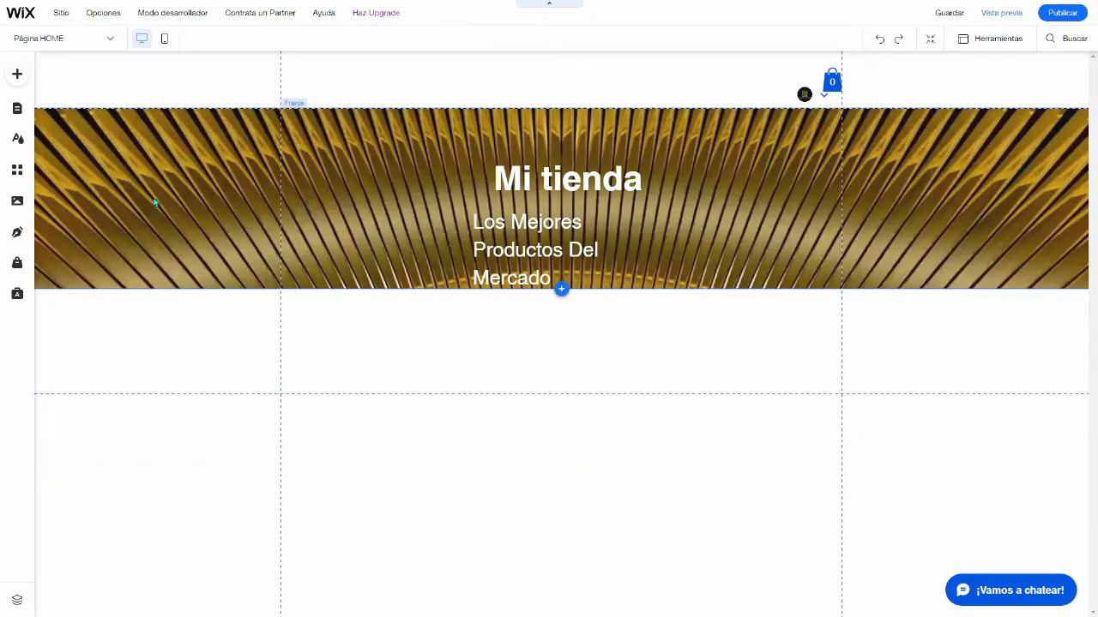
Step: Add the interactive Restaurante (menú) "Drink" slideshow box and place it on the HOME page just below the golden video strip
left_click(17, 75)
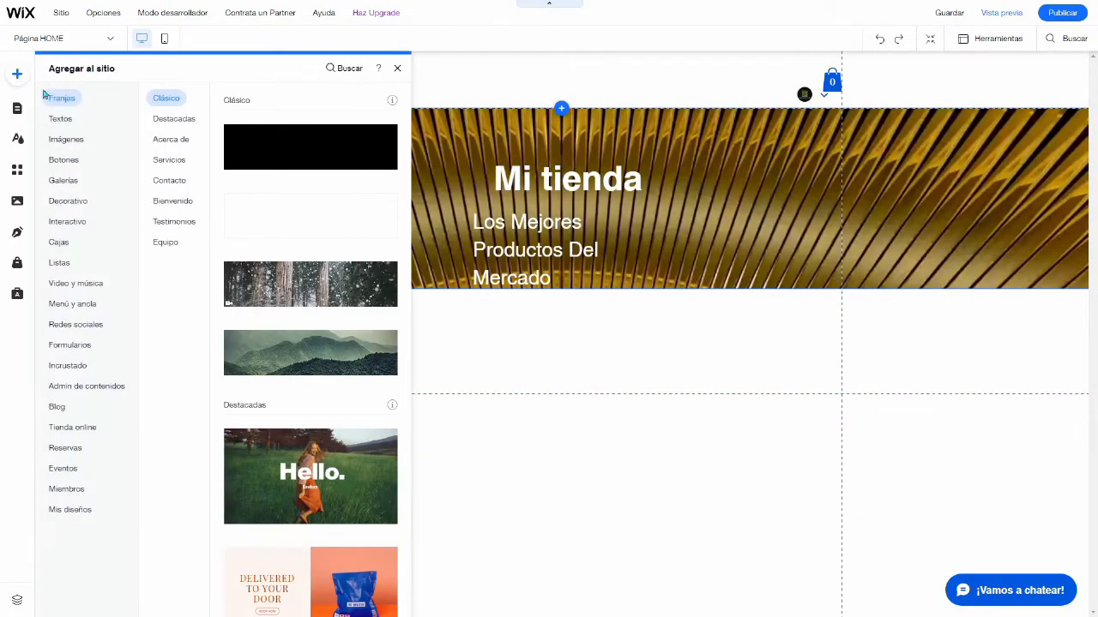
left_click(69, 222)
scroll(437, 319, "down", 3)
scroll(437, 319, "up", 4)
scroll(412, 240, "down", 5)
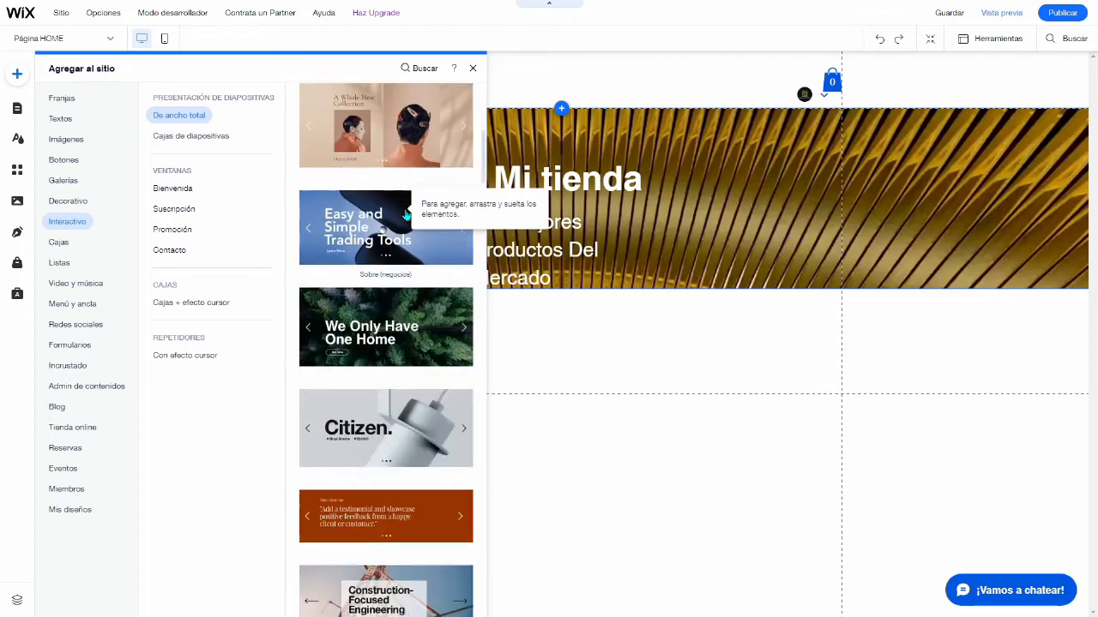
scroll(406, 213, "down", 8)
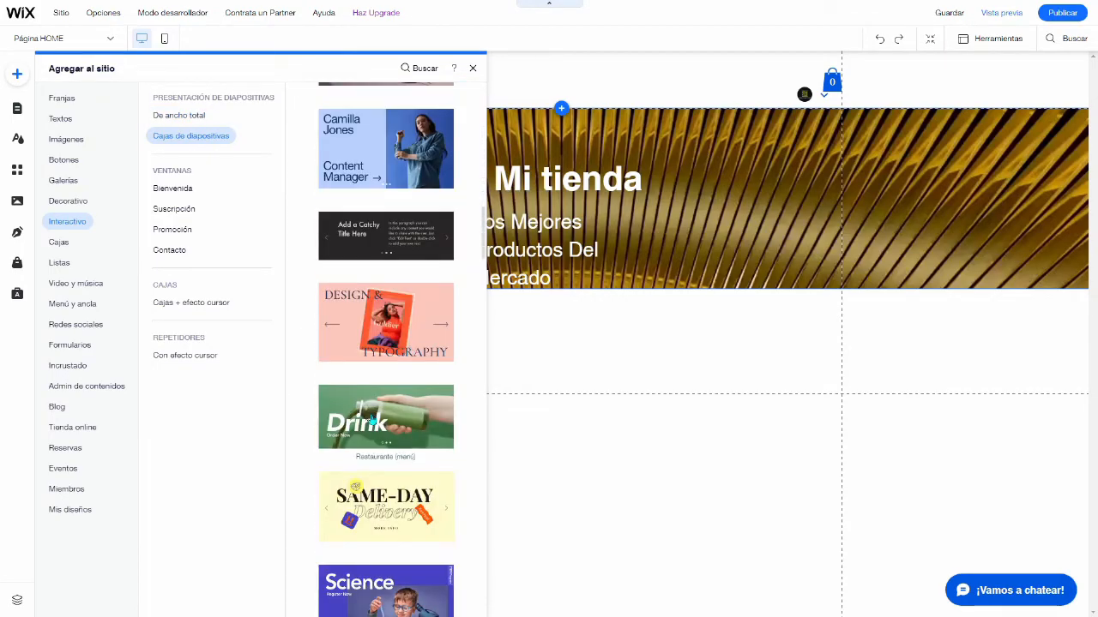
left_click(372, 420)
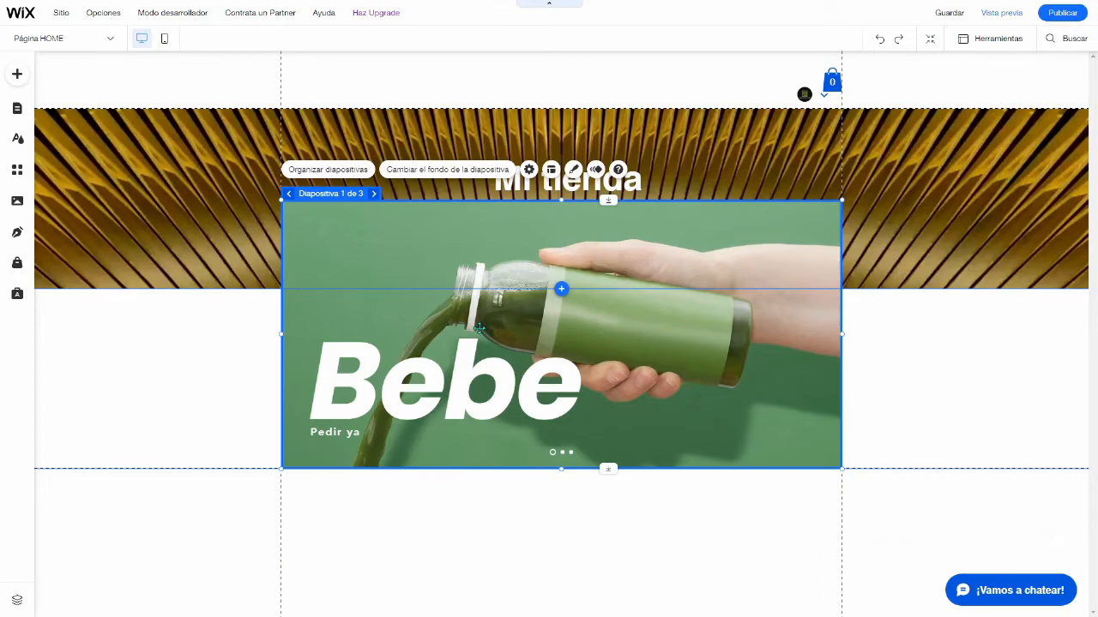
left_click_drag(483, 357, 502, 465)
scroll(826, 421, "down", 2)
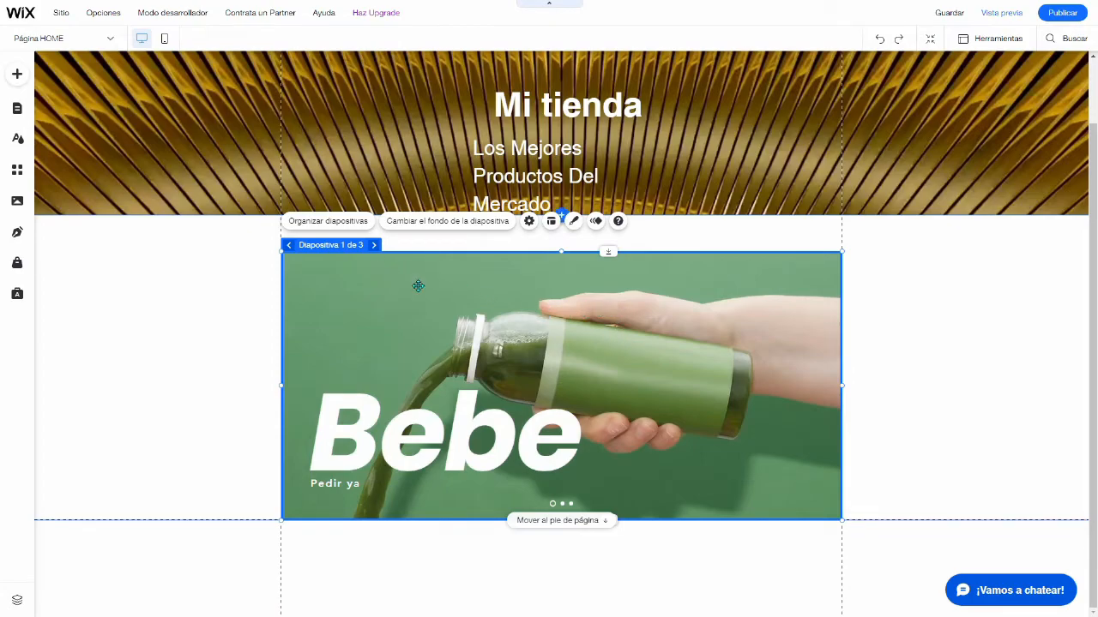
Step: Review the background options of the slideshow's first slide and its "Pedir ya" button
left_click(444, 223)
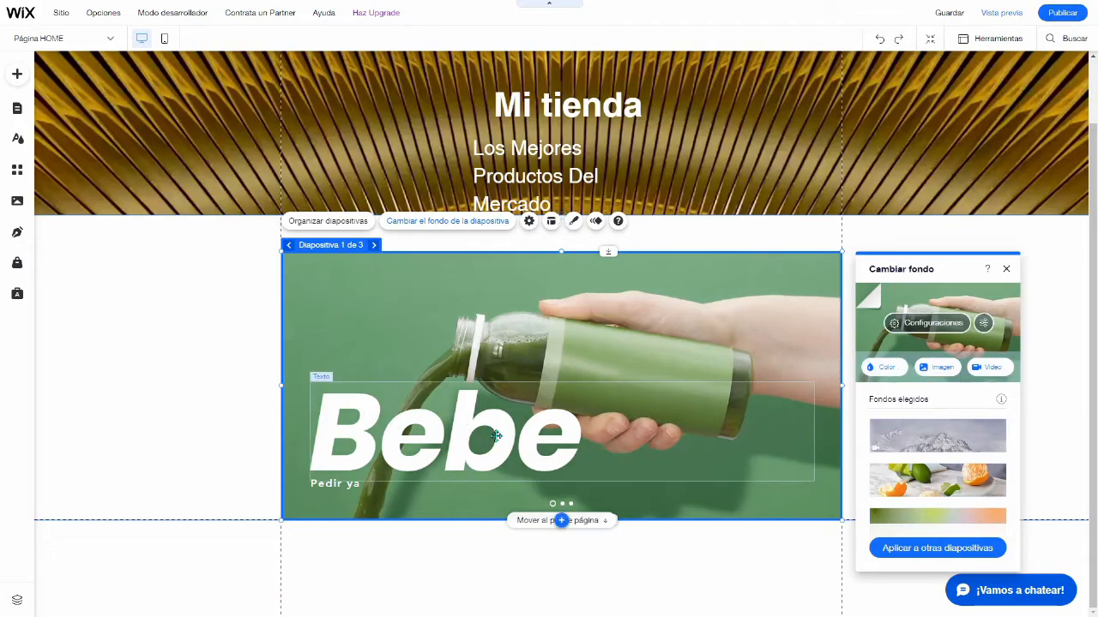
left_click(1005, 268)
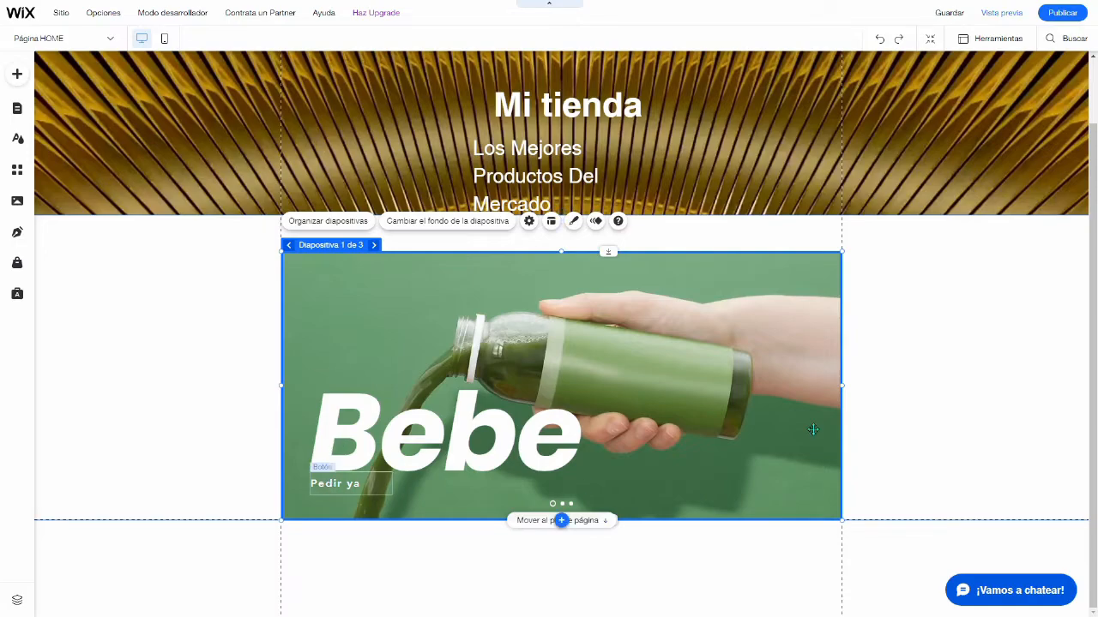
left_click(326, 476)
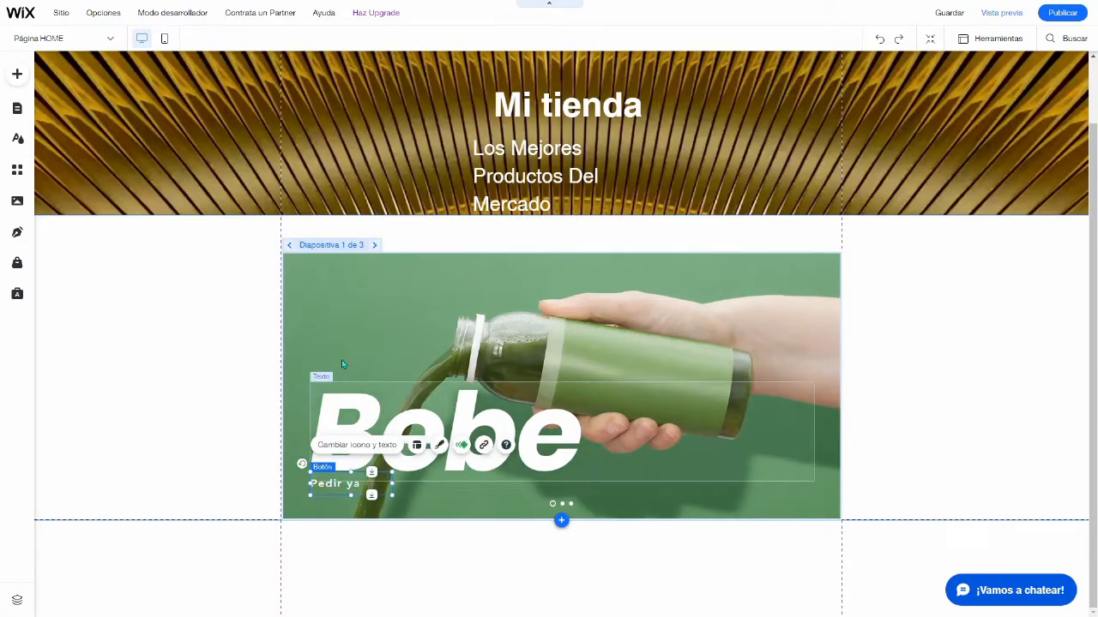
left_click(378, 326)
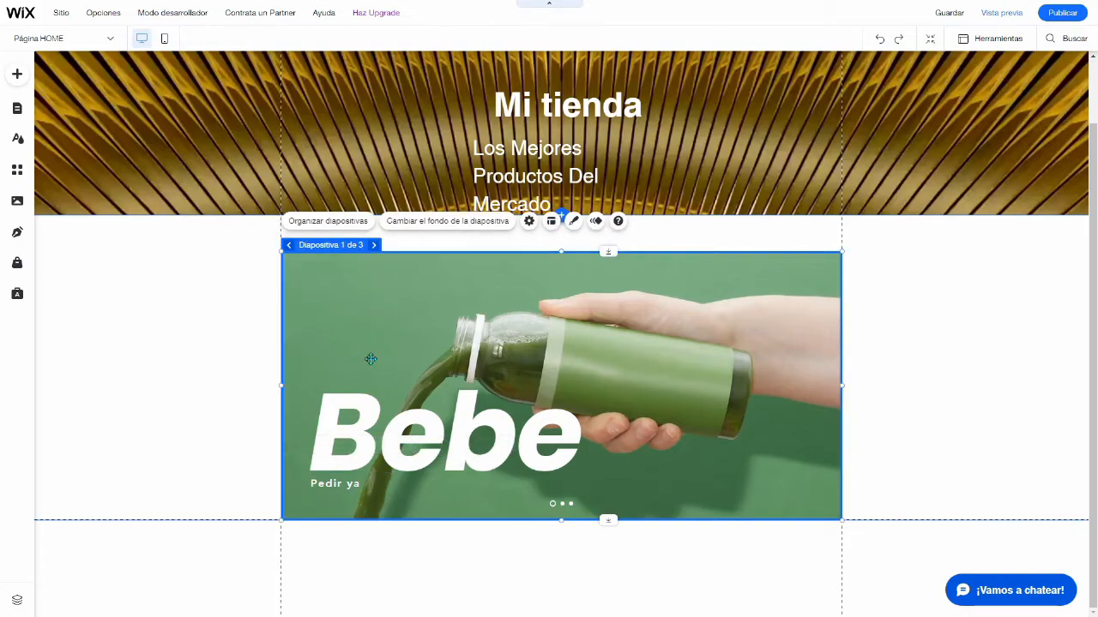
Step: Open the slide organizer of the slideshow and view Slide 2 and Slide 3
left_click(328, 225)
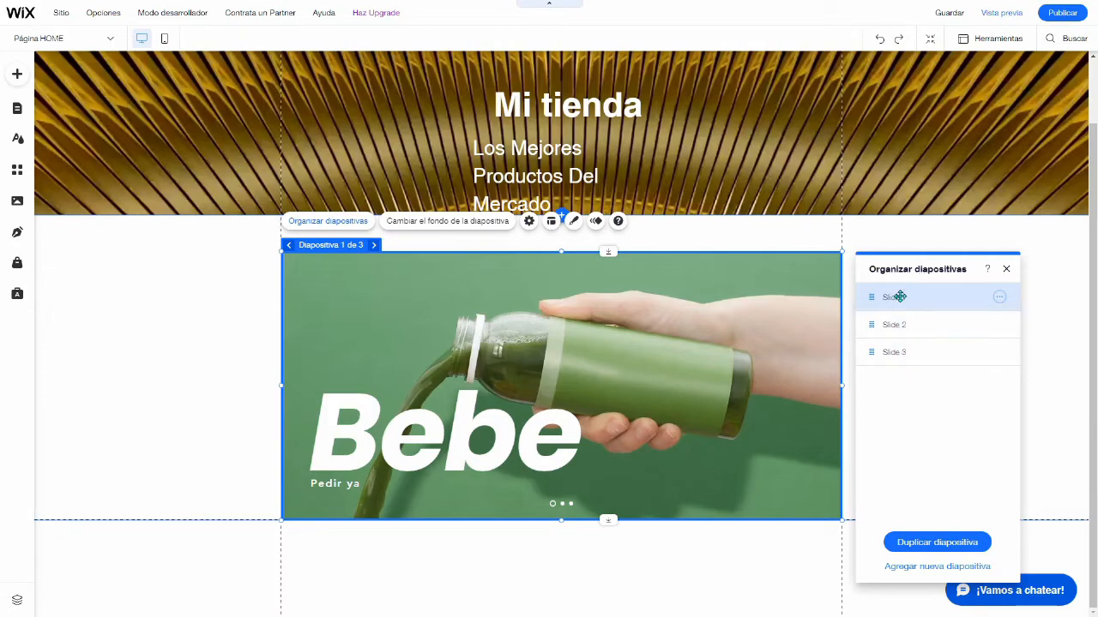
left_click_drag(903, 324, 904, 307)
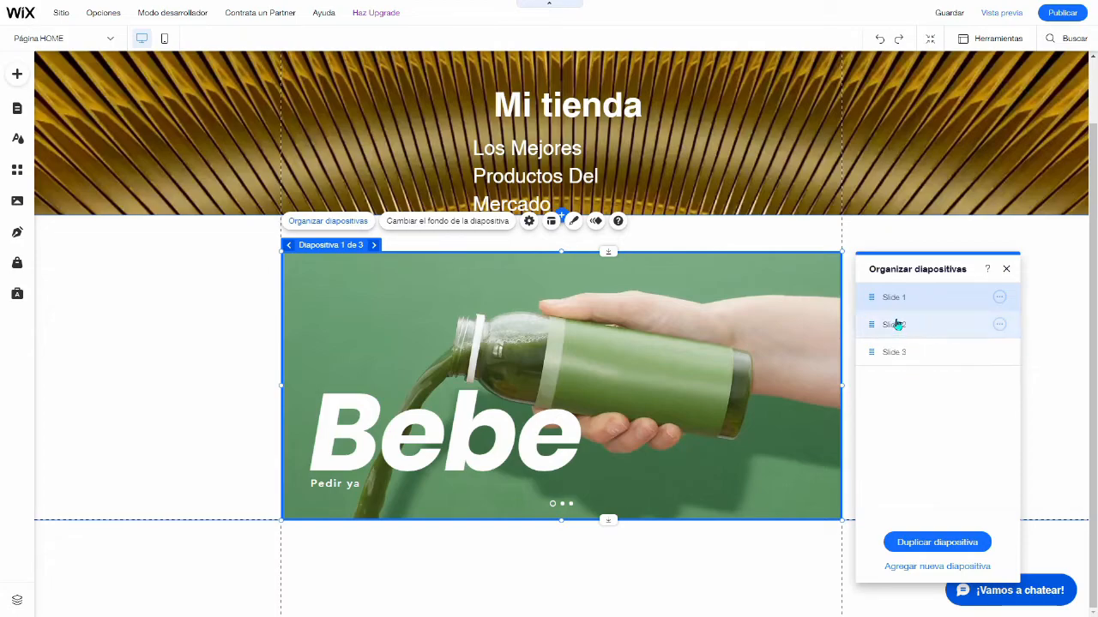
left_click(897, 342)
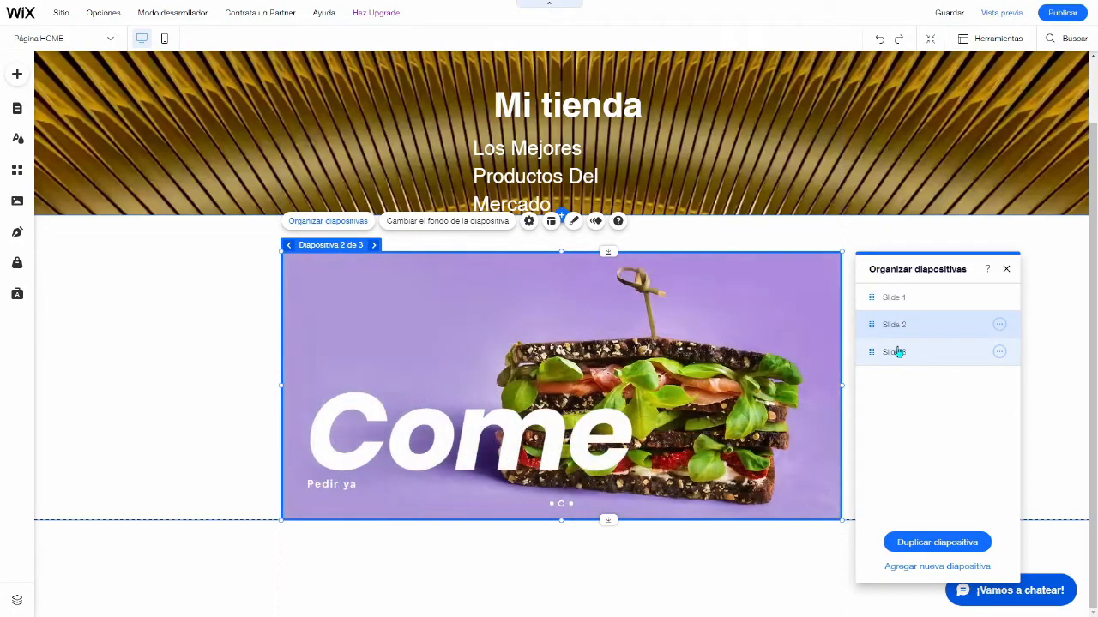
left_click(897, 350)
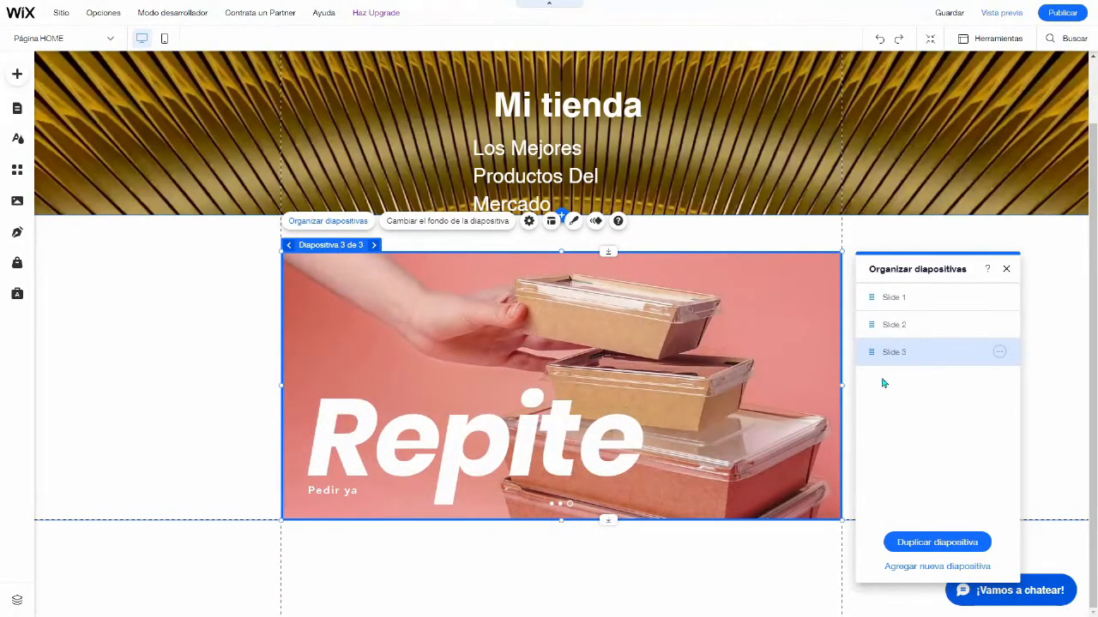